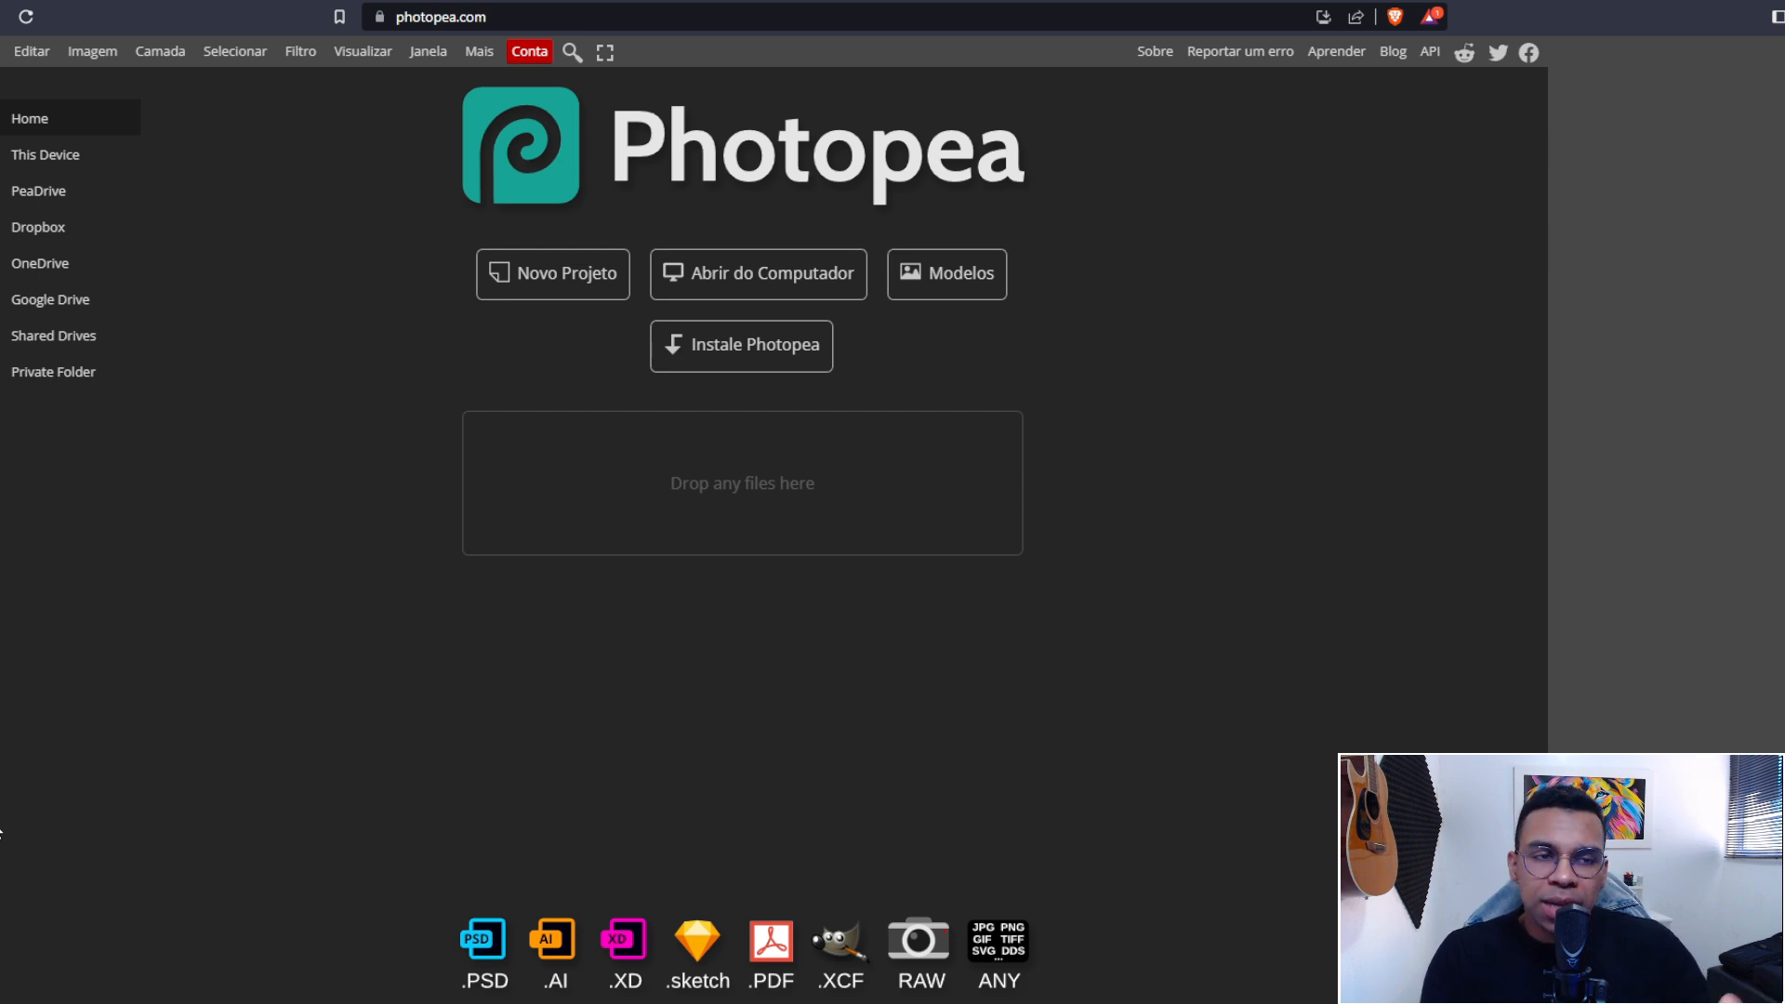
Create a new project of 1280 by 720 pixels with a white background.
{"action": "left_click", "coordinate": [569, 294]}
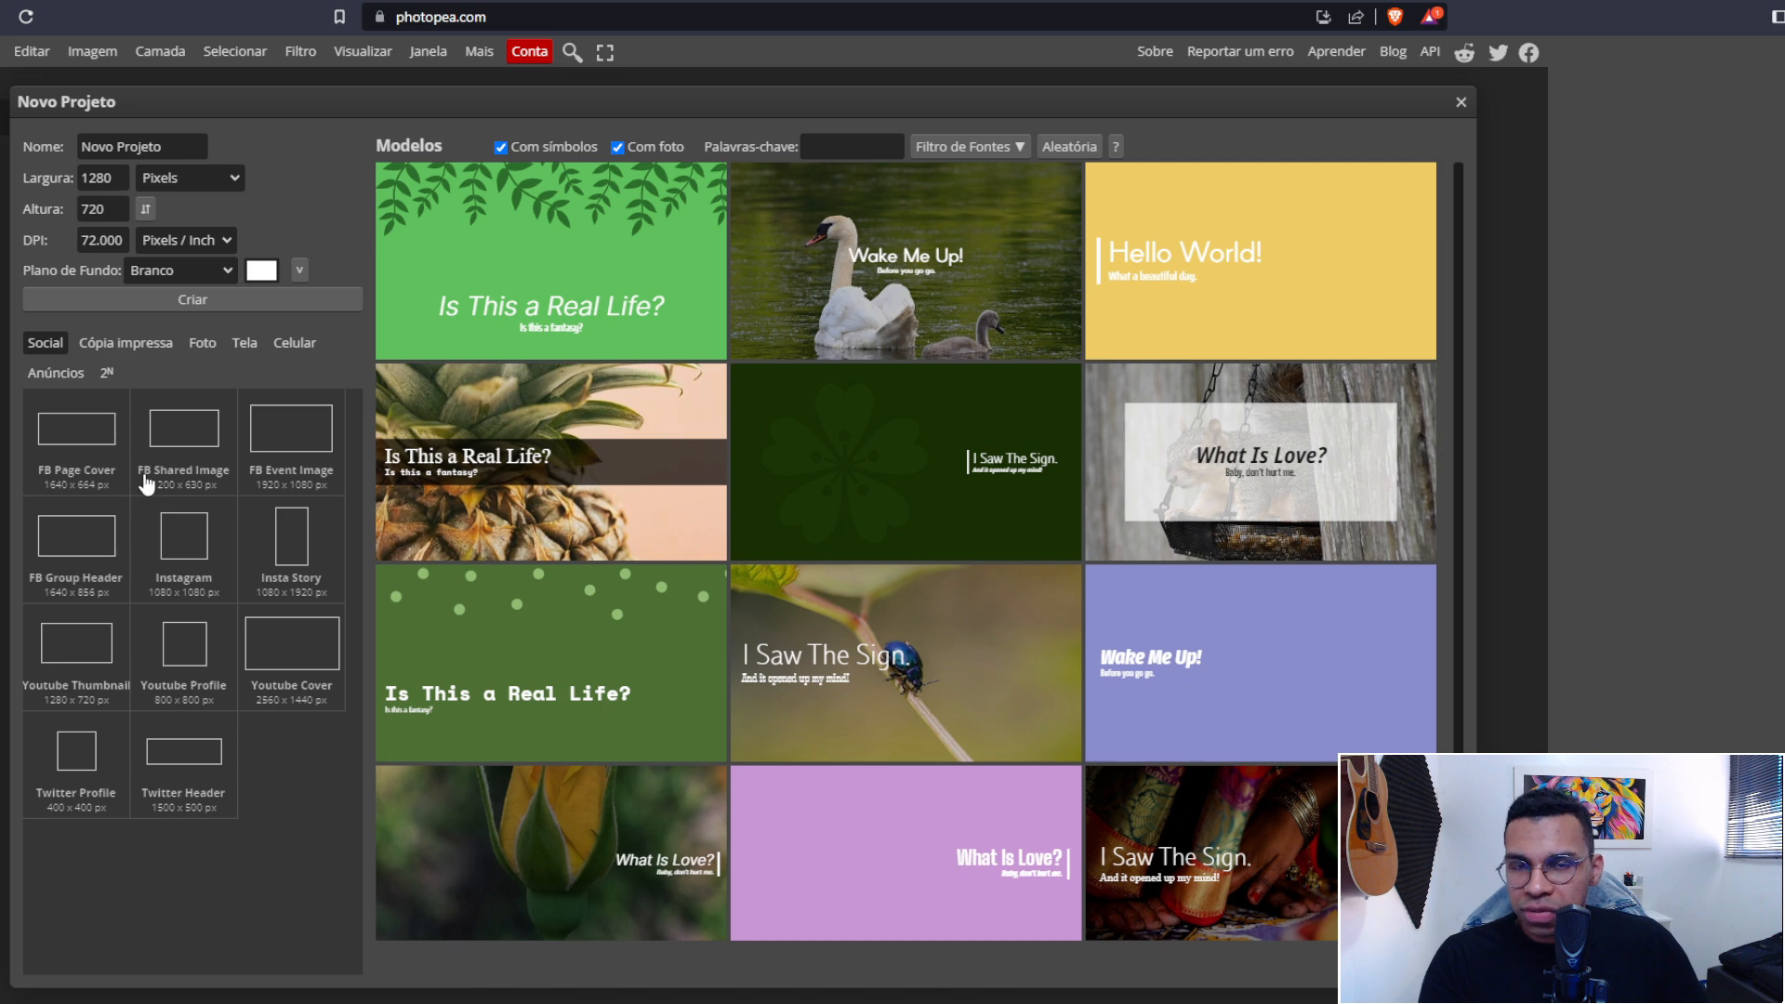
{"action": "left_click", "coordinate": [125, 169]}
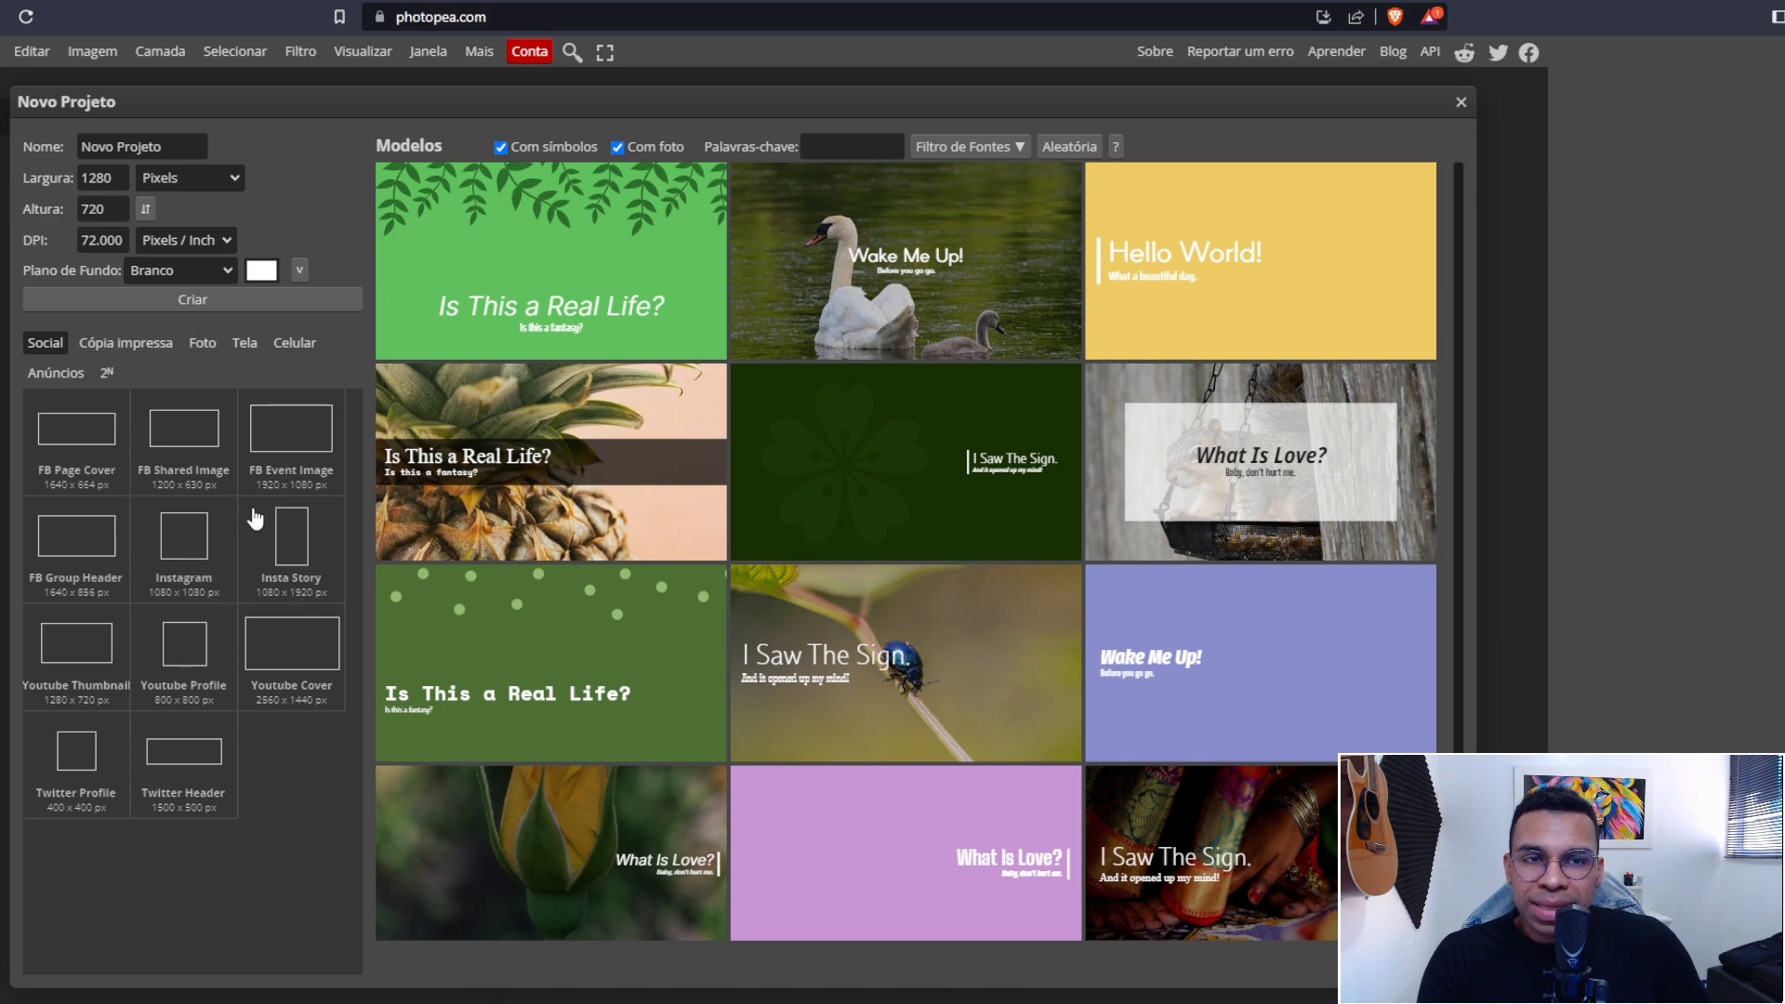
{"action": "left_click", "coordinate": [227, 299]}
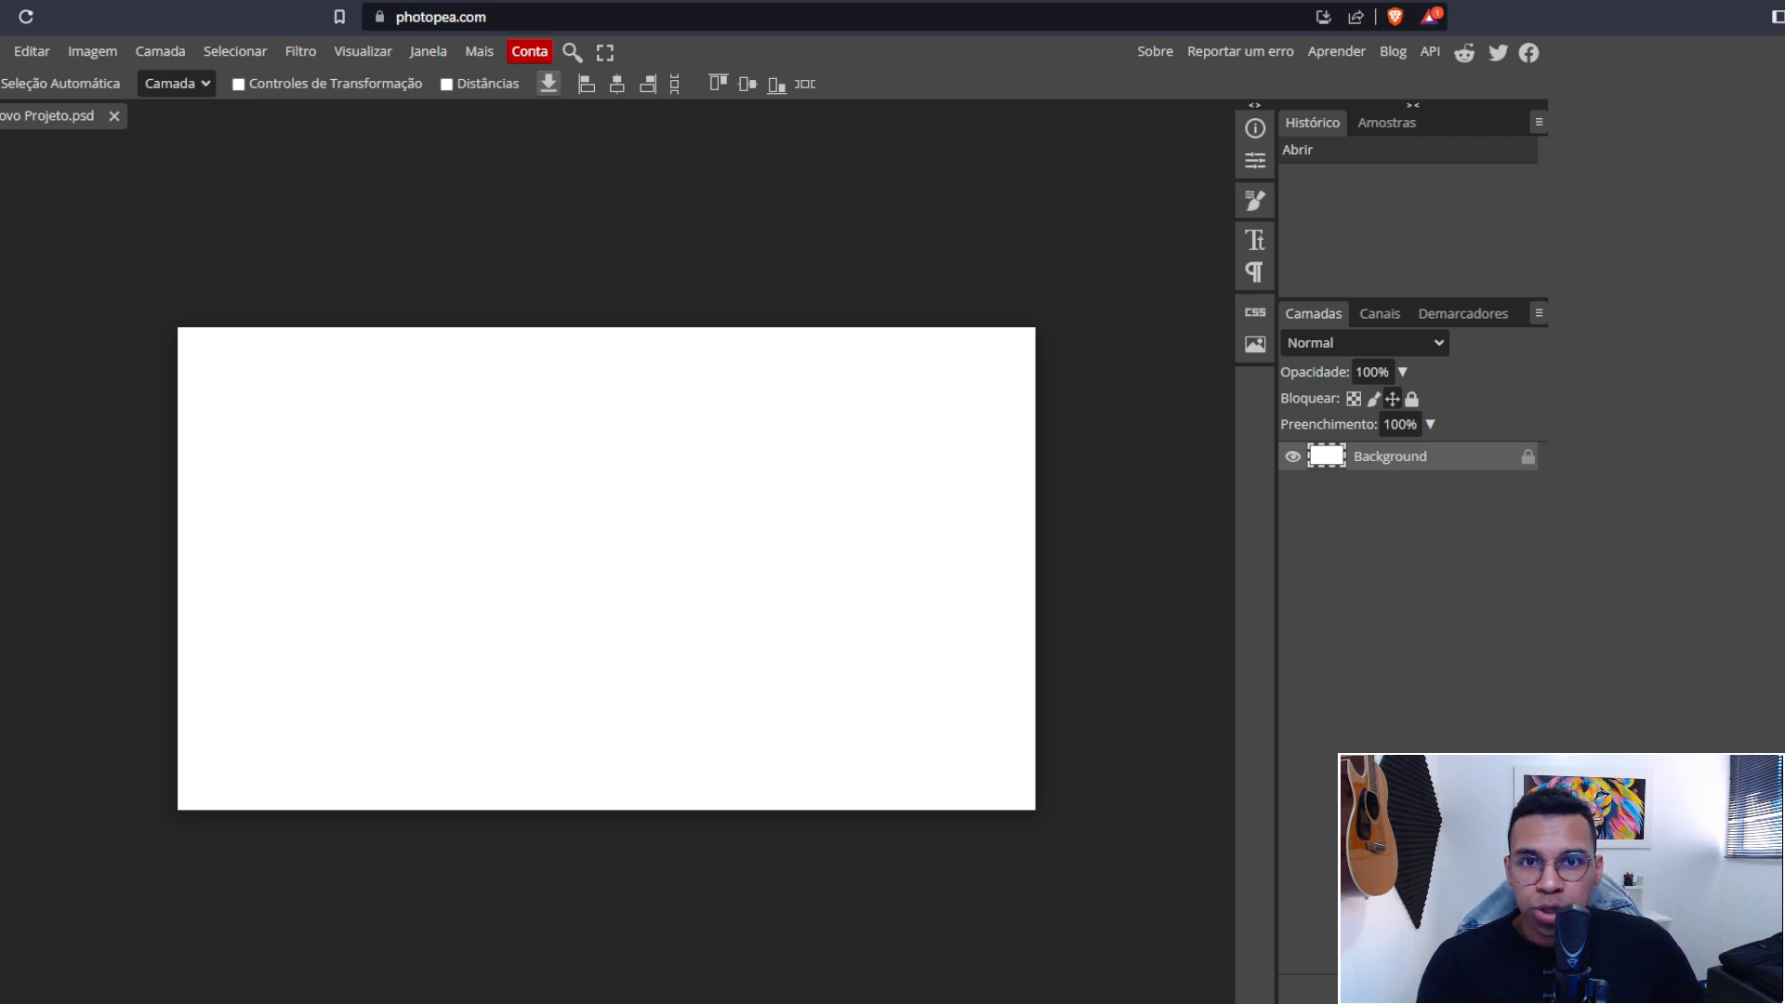
Open the portrait "profile-pic (5)" and the forest image from the Desktop folder together.
{"action": "left_click", "coordinate": [5, 51]}
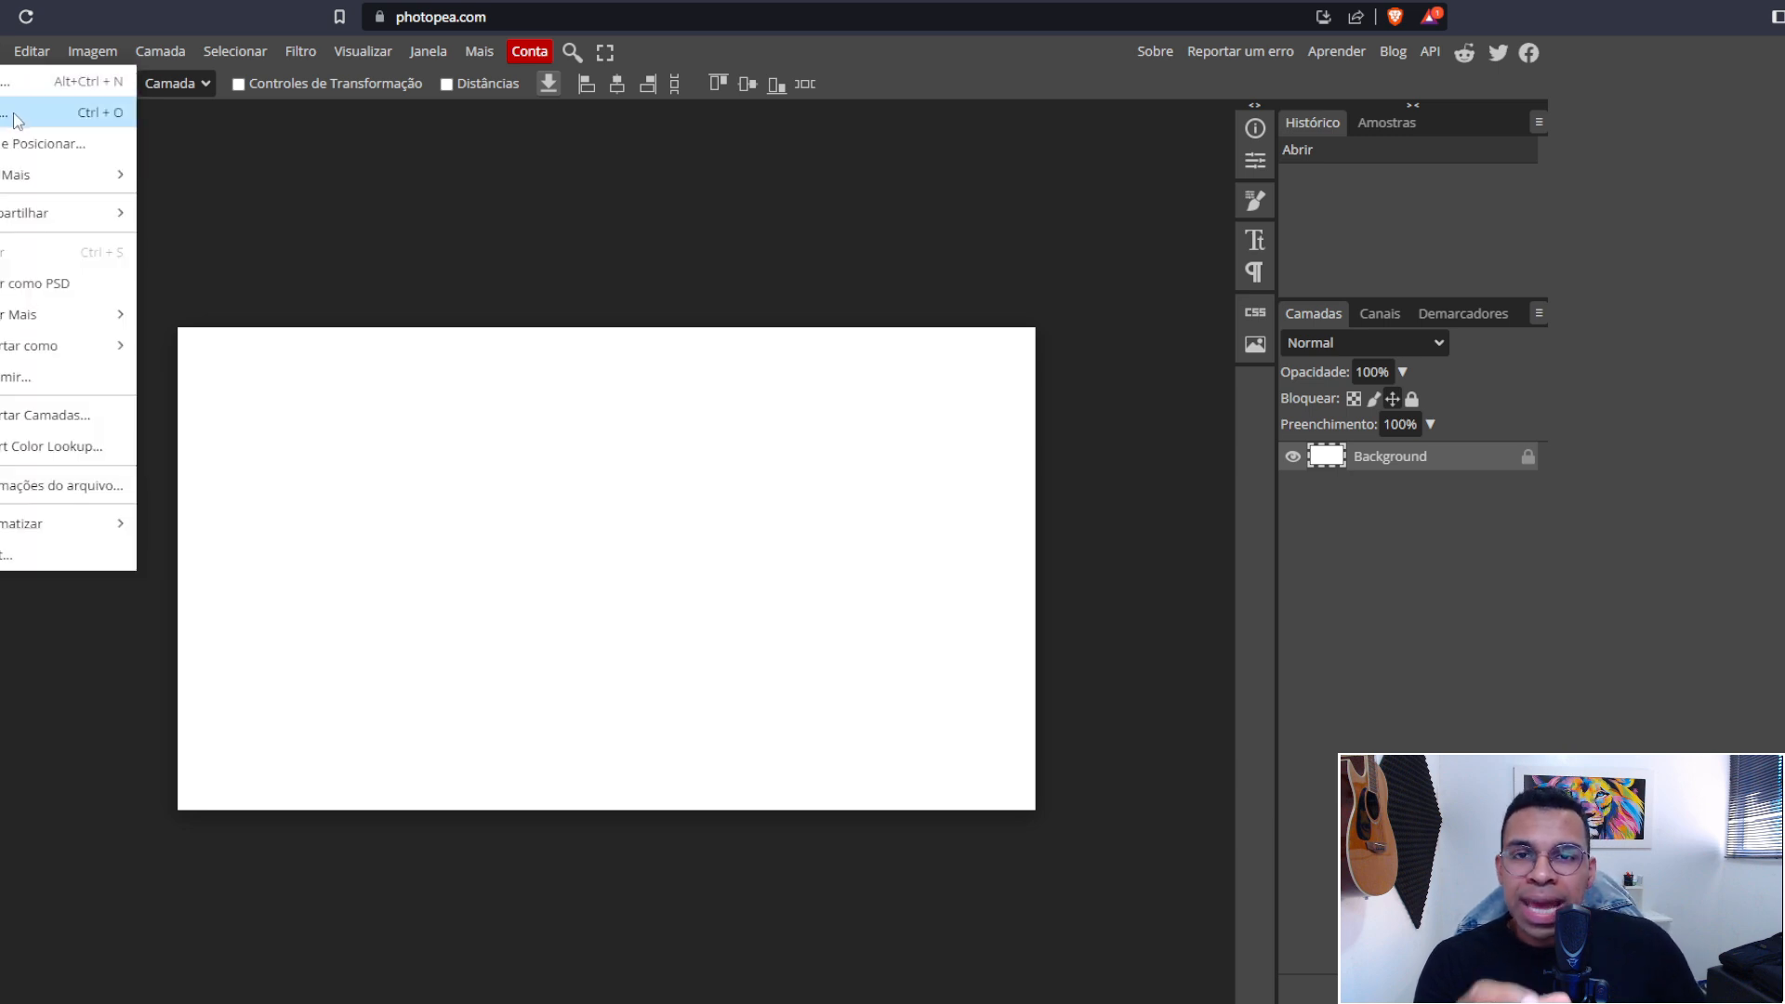
{"action": "left_click", "coordinate": [16, 119]}
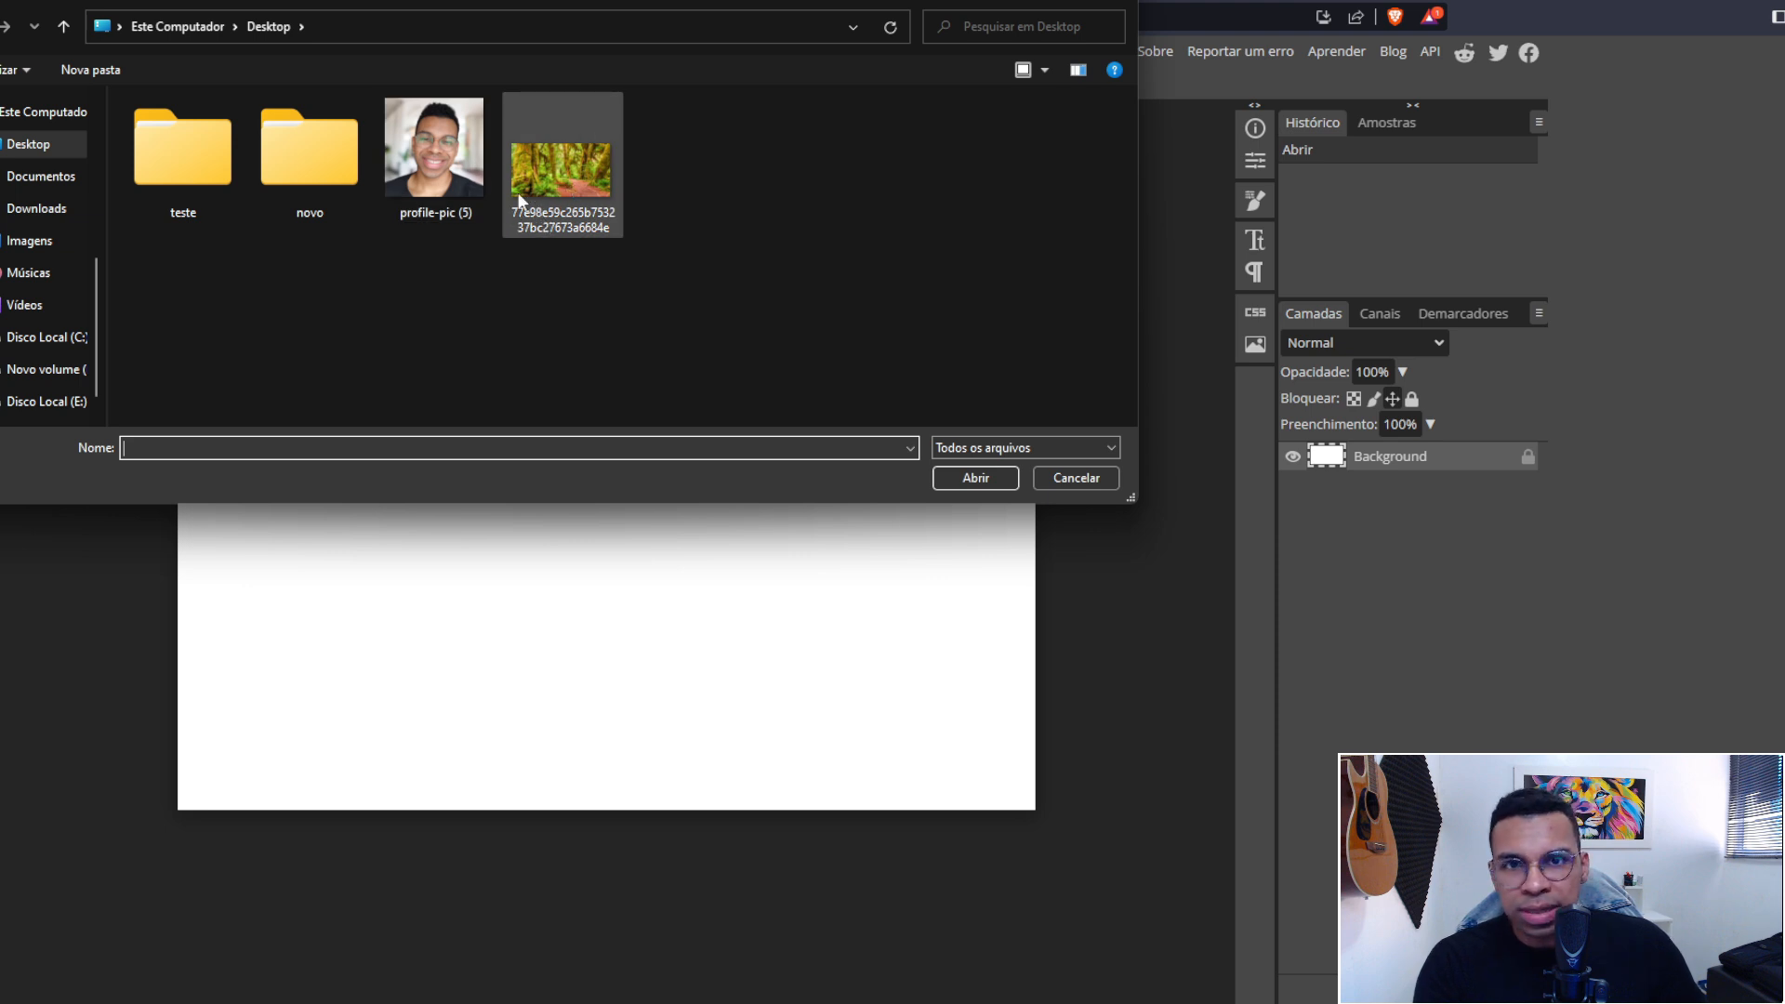
{"action": "left_click", "coordinate": [433, 186]}
{"action": "left_click", "coordinate": [566, 192], "text": "ctrl"}
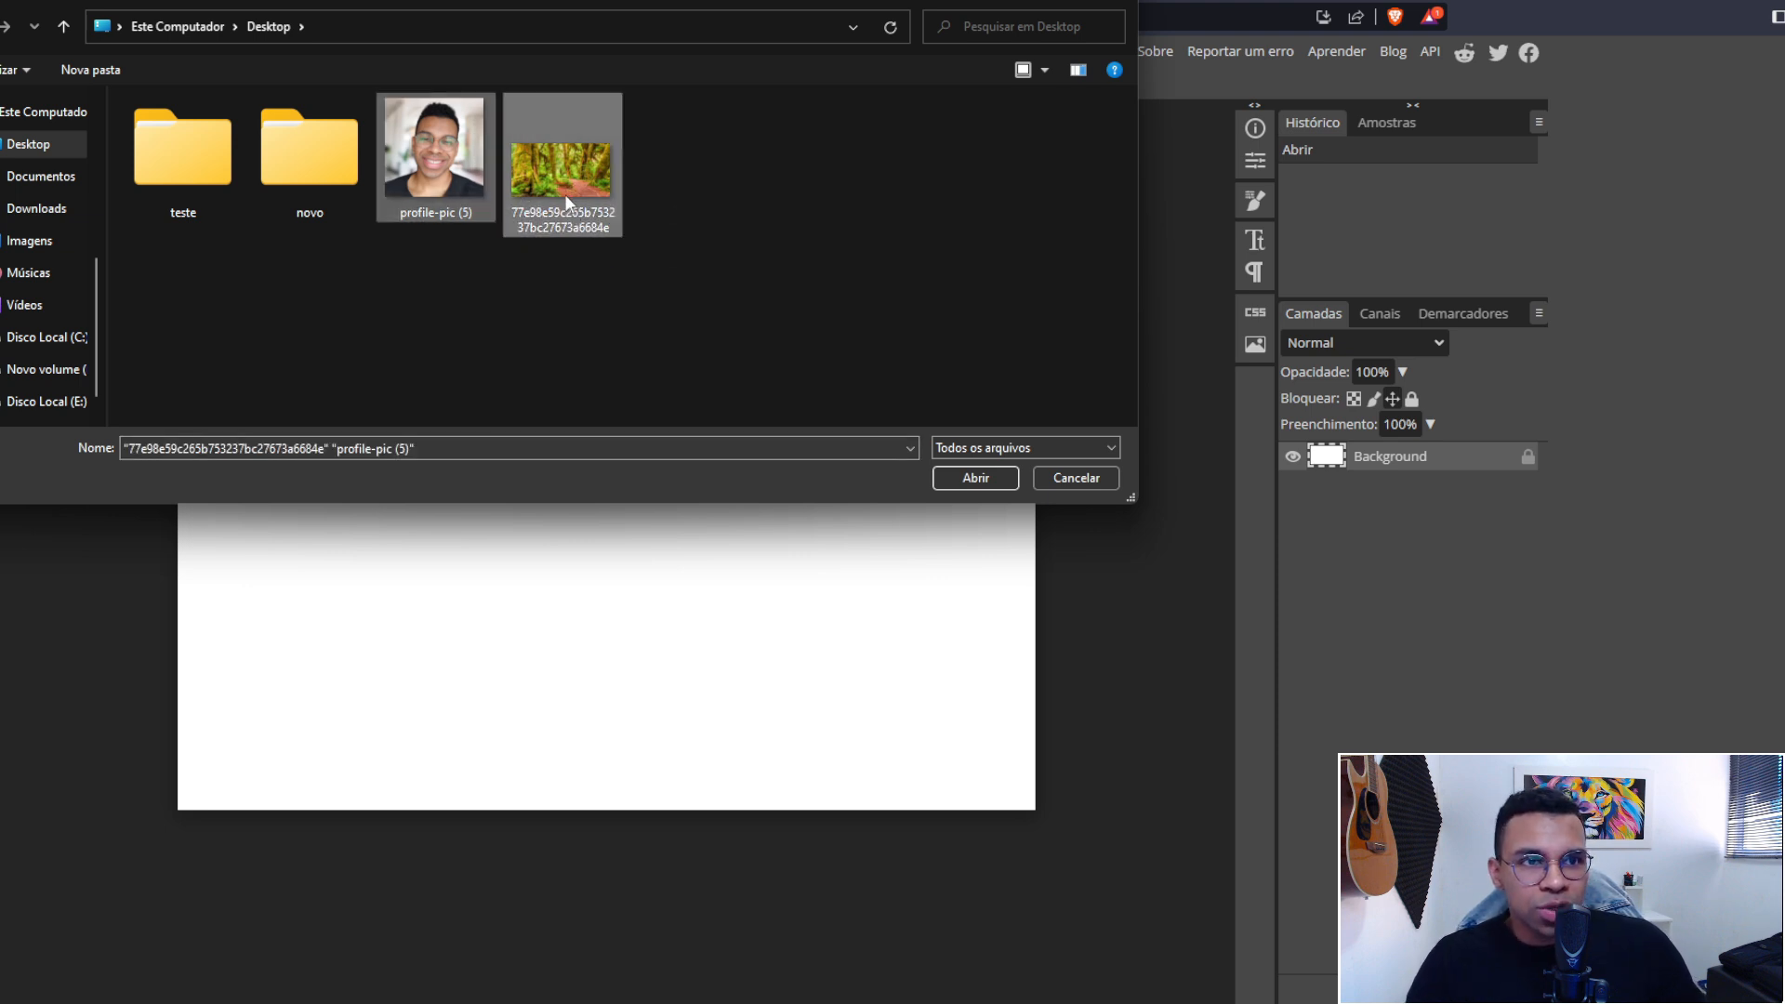
{"action": "left_click", "coordinate": [954, 476]}
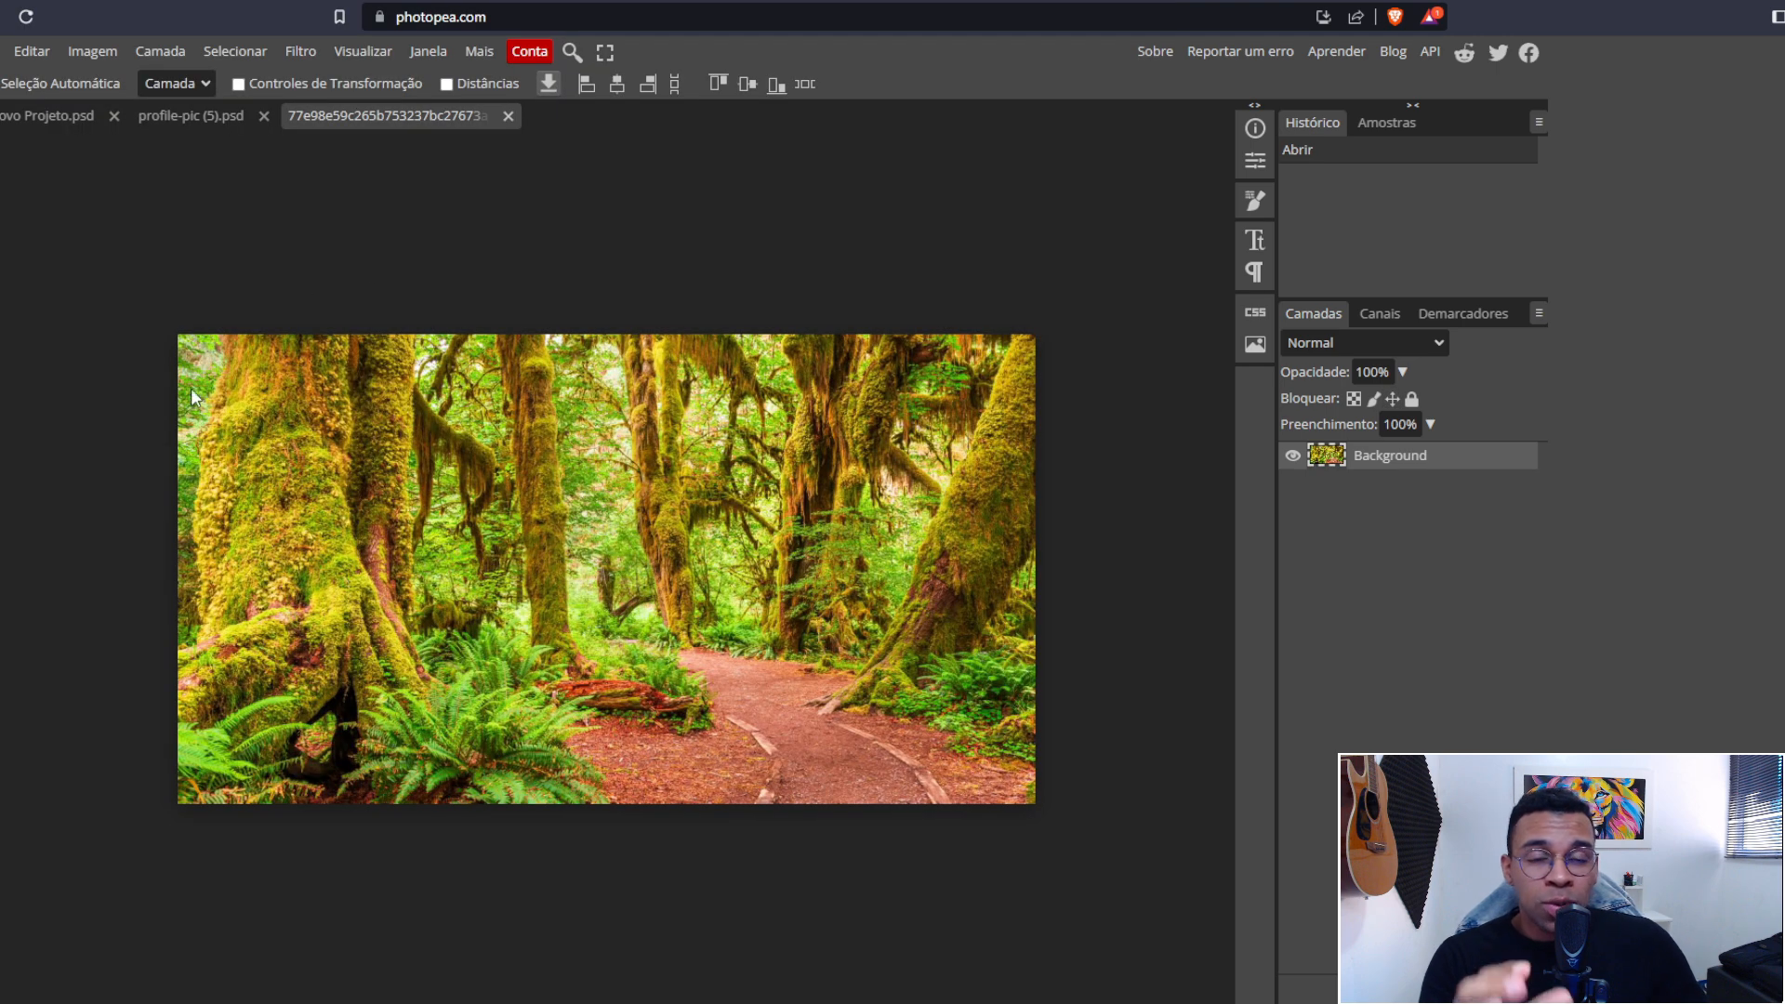
In the profile-pic (5) document, outline the man's hair with the Magic Replace tool.
{"action": "left_click", "coordinate": [218, 114]}
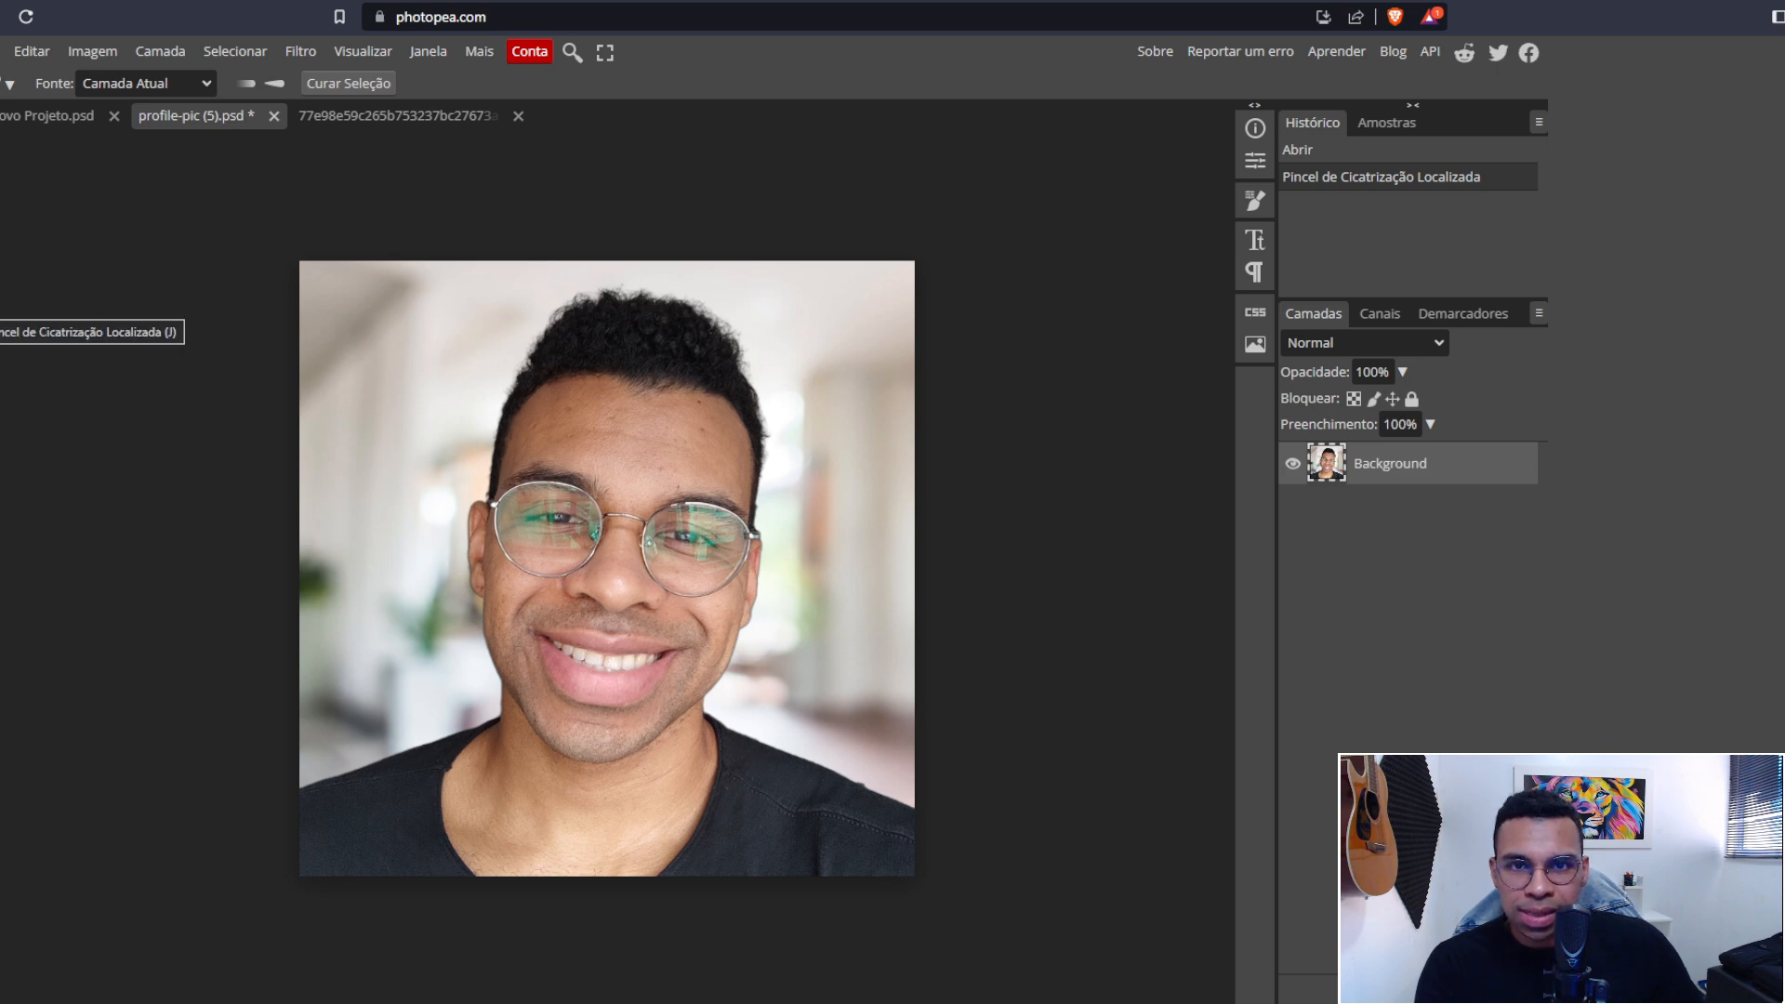
{"action": "right_click", "coordinate": [0, 309]}
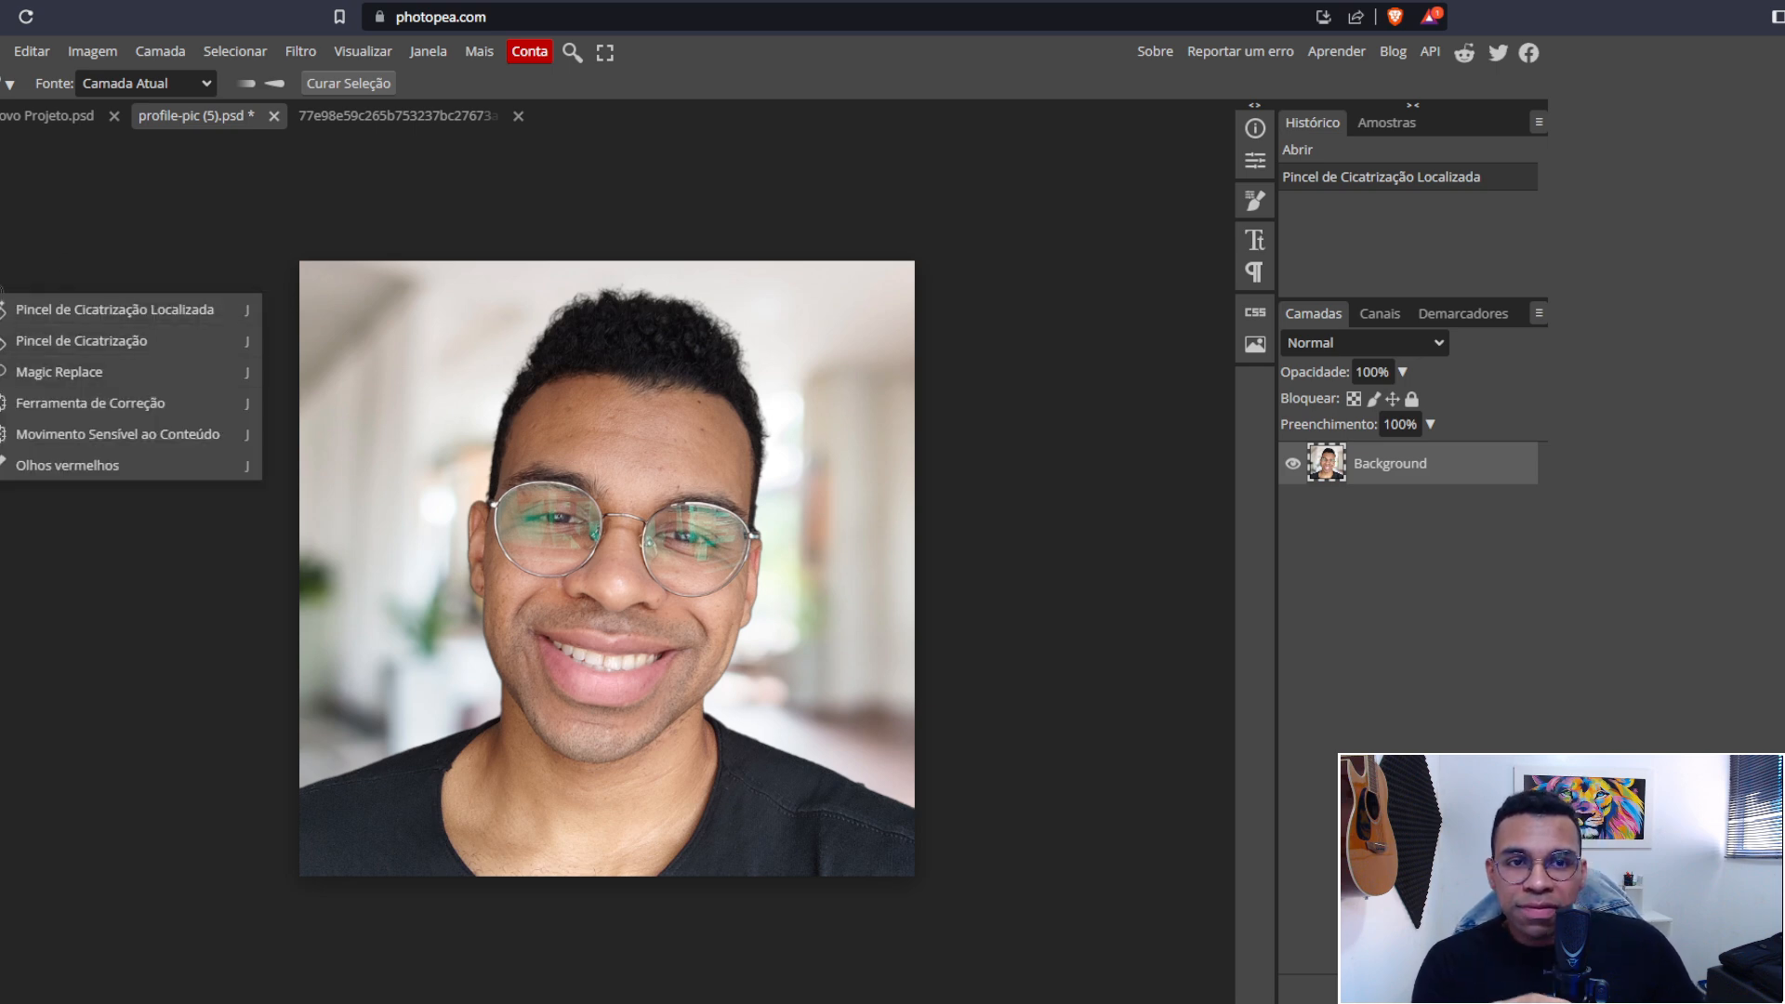
{"action": "left_click", "coordinate": [84, 374]}
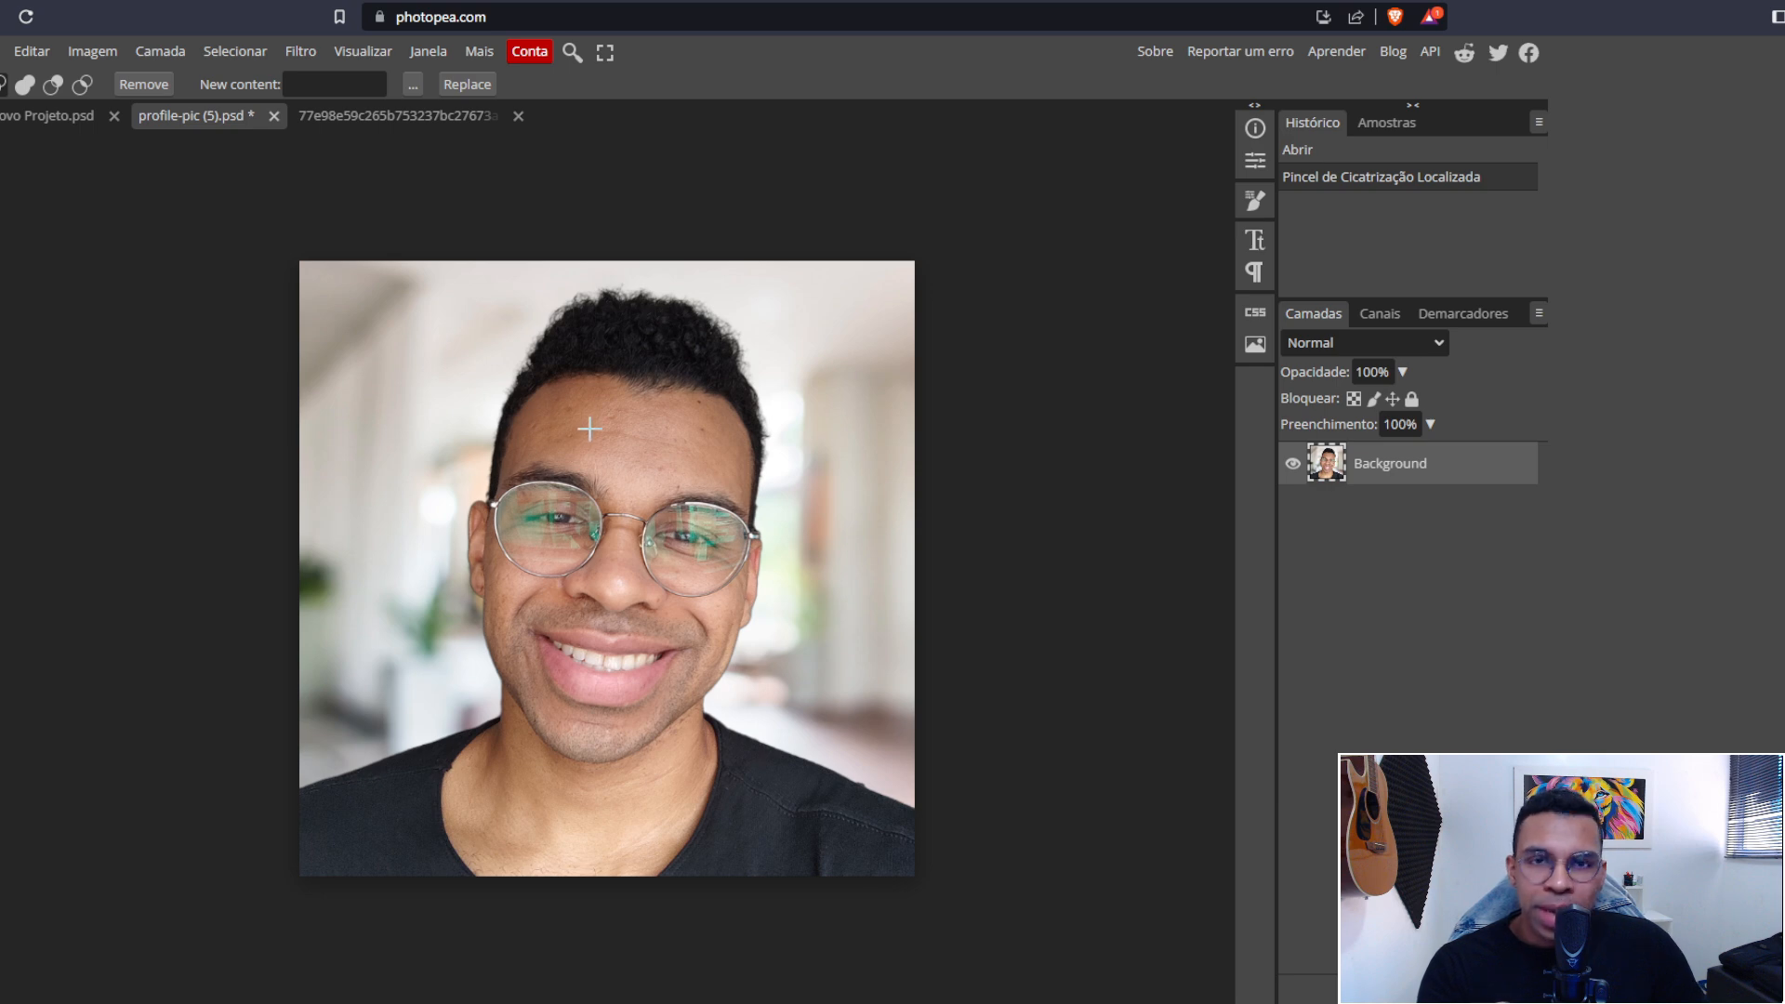
{"action": "mouse_move", "coordinate": [502, 487]}
{"action": "left_mouse_down"}
{"action": "mouse_move", "coordinate": [534, 400]}
{"action": "mouse_move", "coordinate": [693, 408]}
{"action": "mouse_move", "coordinate": [742, 446]}
{"action": "mouse_move", "coordinate": [757, 540]}
{"action": "mouse_move", "coordinate": [774, 406]}
{"action": "mouse_move", "coordinate": [759, 367]}
{"action": "mouse_move", "coordinate": [633, 284]}
{"action": "mouse_move", "coordinate": [568, 289]}
{"action": "mouse_move", "coordinate": [514, 345]}
{"action": "mouse_move", "coordinate": [478, 499]}
{"action": "left_mouse_up"}
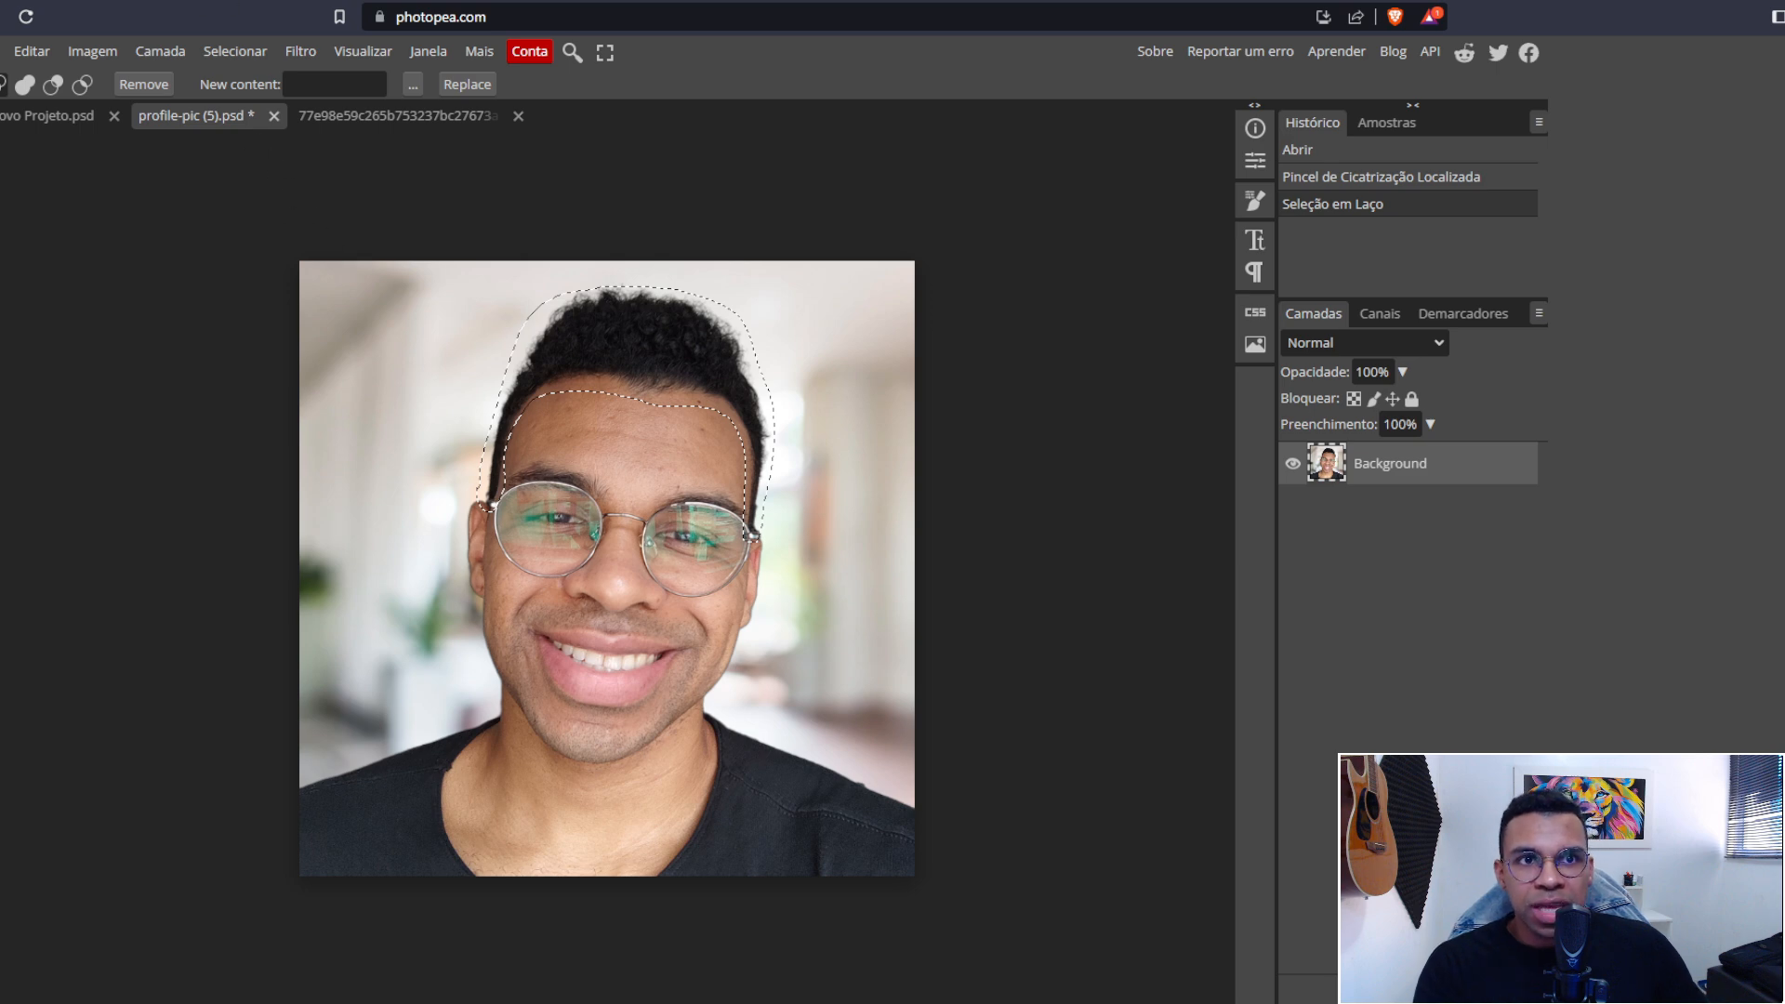
Switch to Google Translate, translate "cabelos brancos" from Portuguese to English, and copy the translation.
{"action": "left_click", "coordinate": [232, 2]}
{"action": "left_click", "coordinate": [396, 238]}
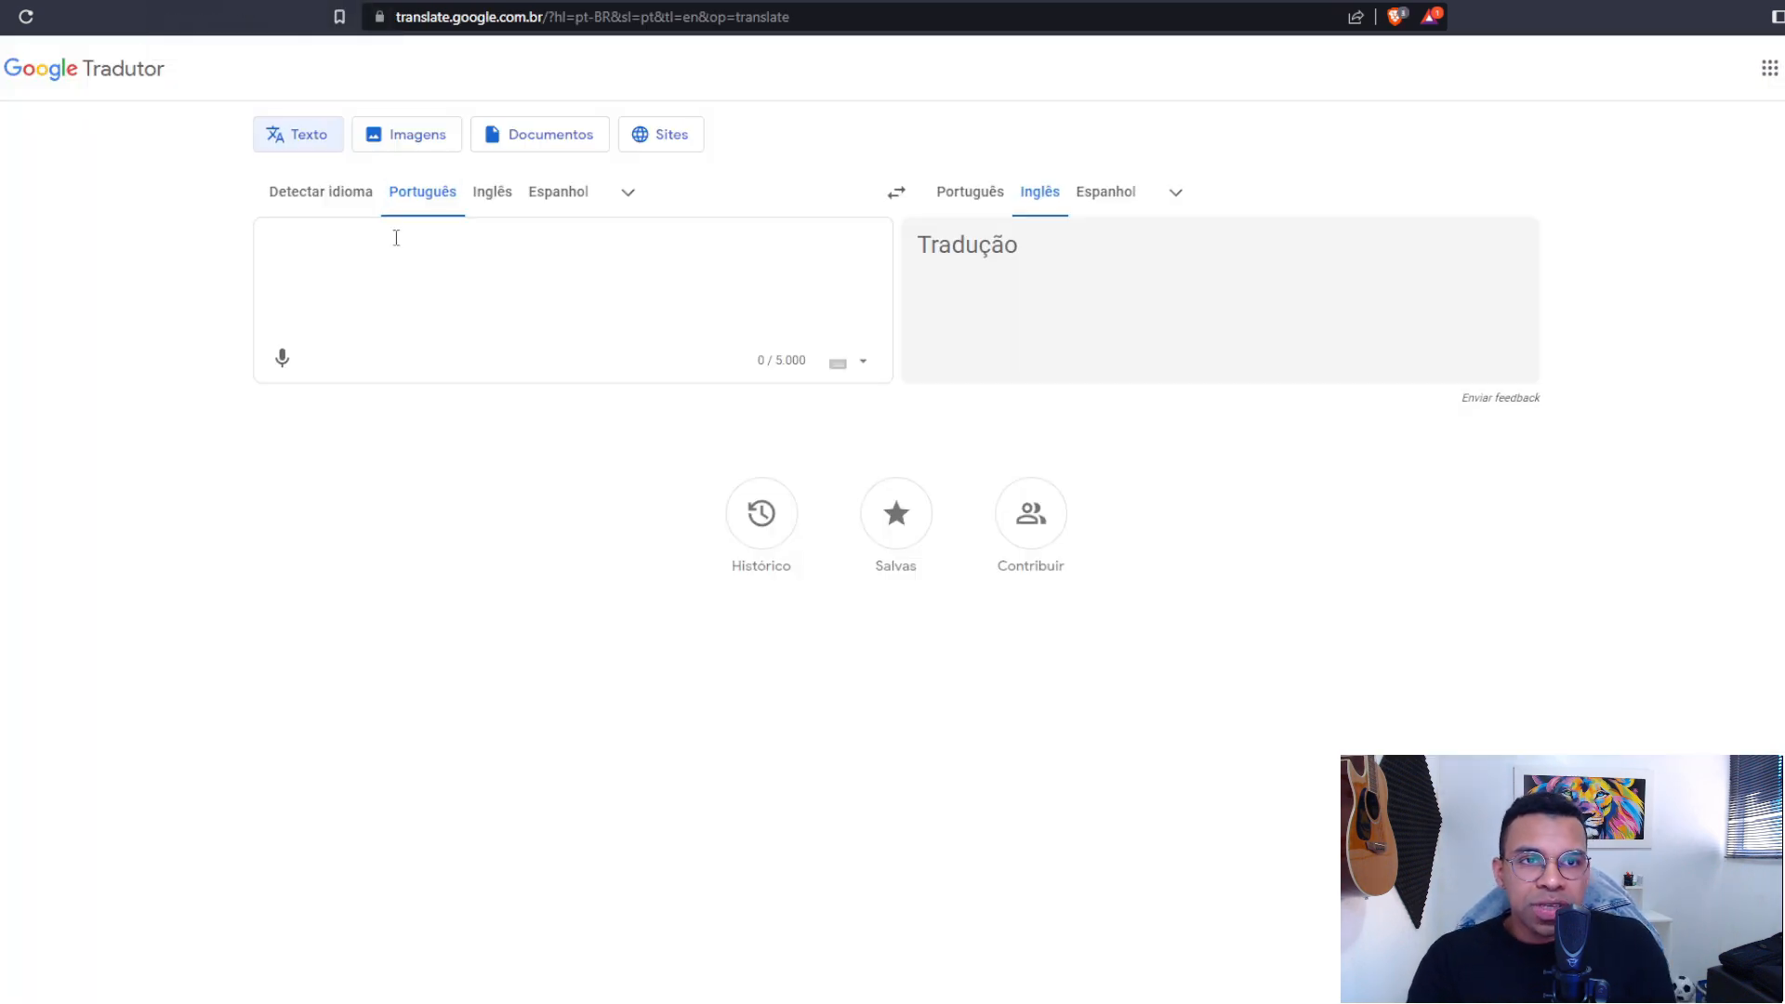
{"action": "type", "text": "cabelos brancos"}
{"action": "left_click", "coordinate": [971, 245]}
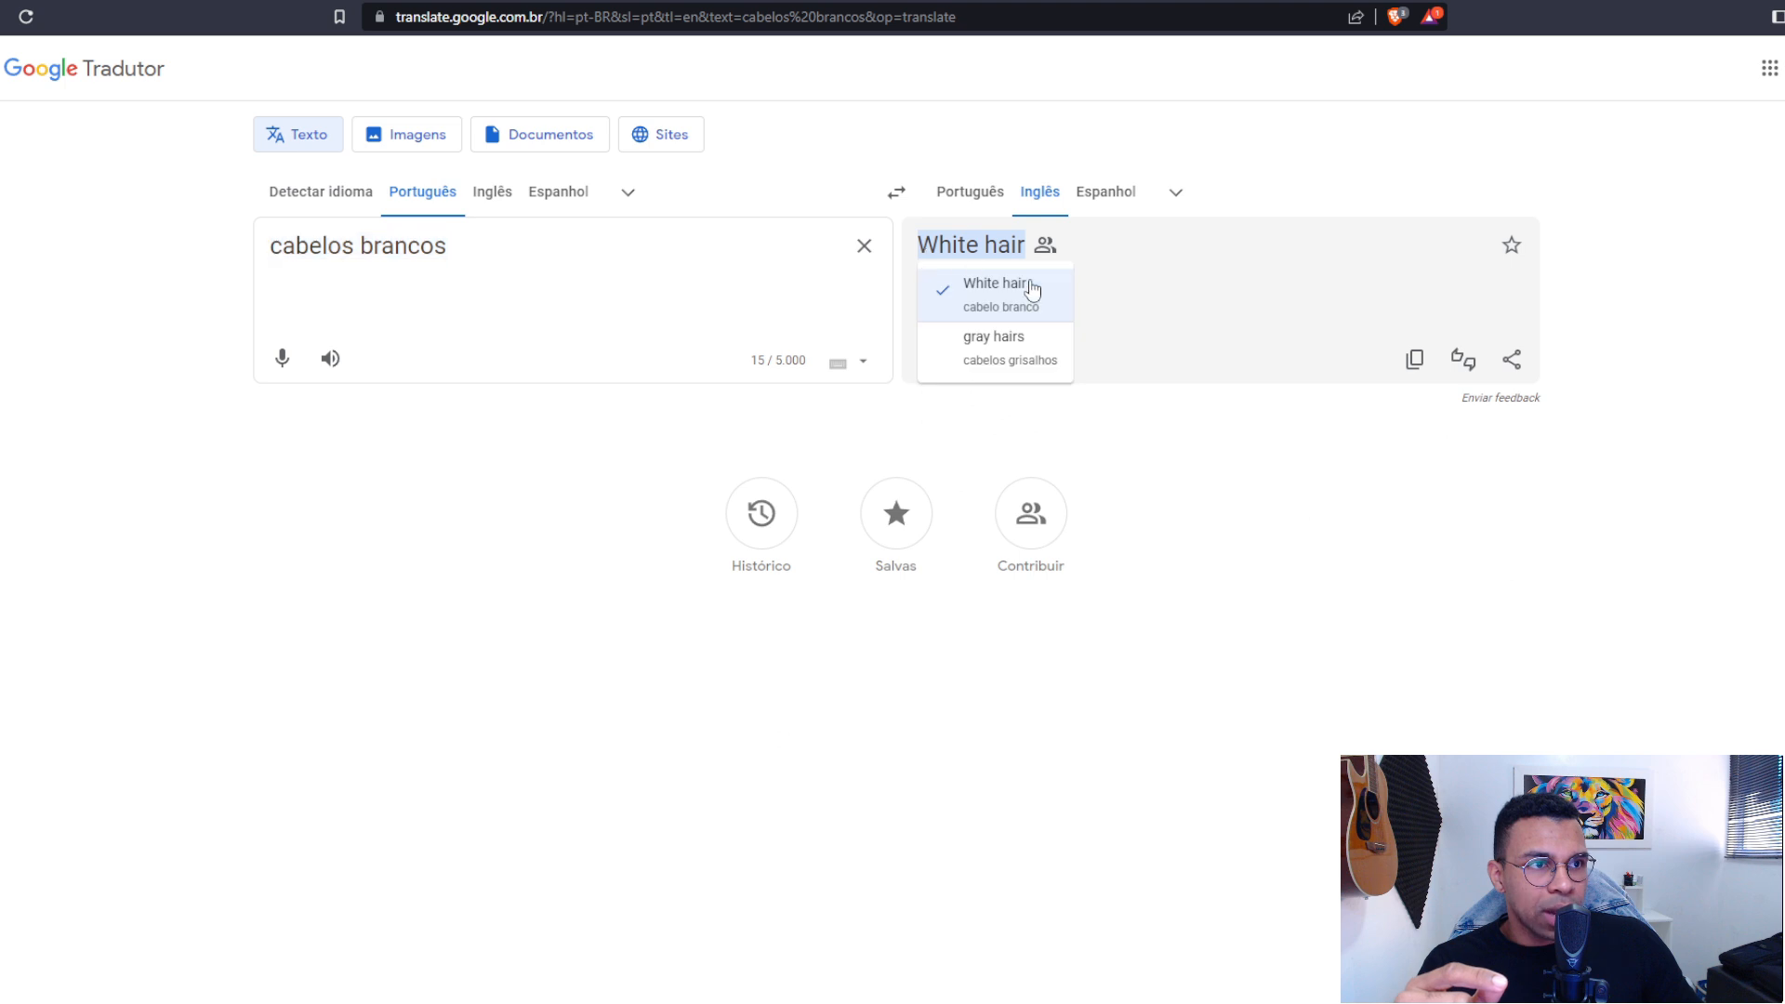
{"action": "left_click", "coordinate": [1428, 372]}
Back in Photopea, paste "White hair" as the new content and replace the selected hair with it.
{"action": "left_click", "coordinate": [233, 2]}
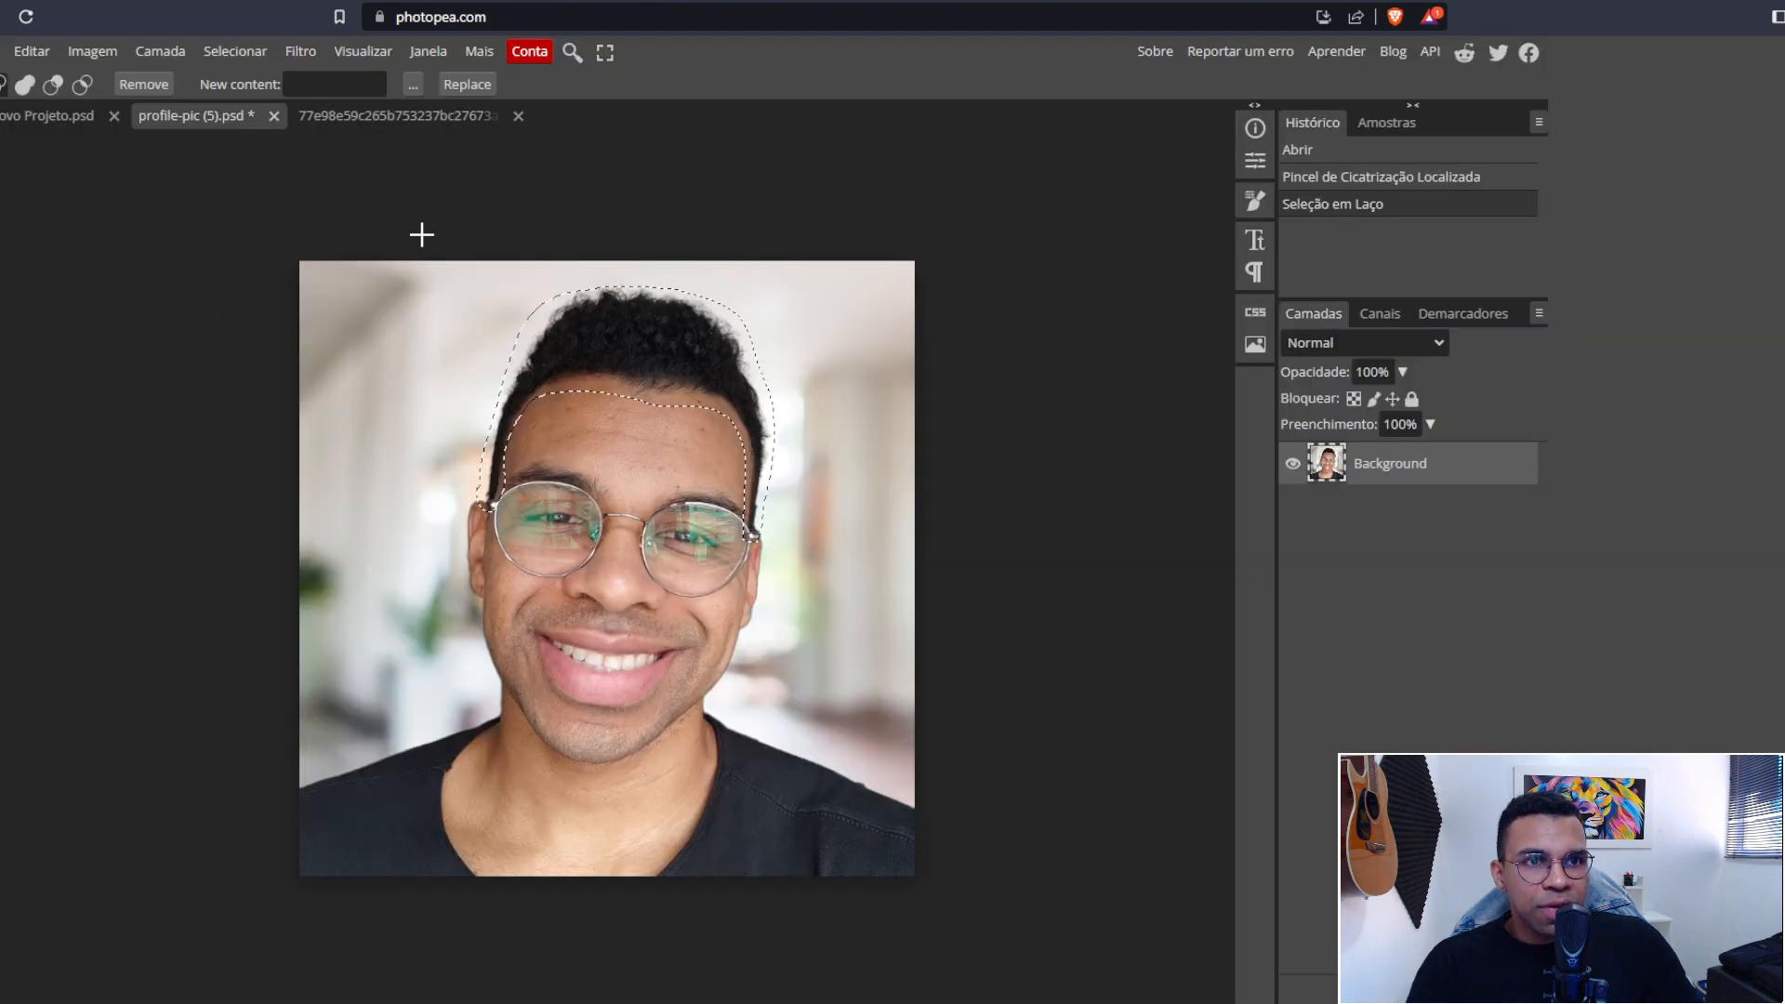
{"action": "left_click", "coordinate": [314, 88]}
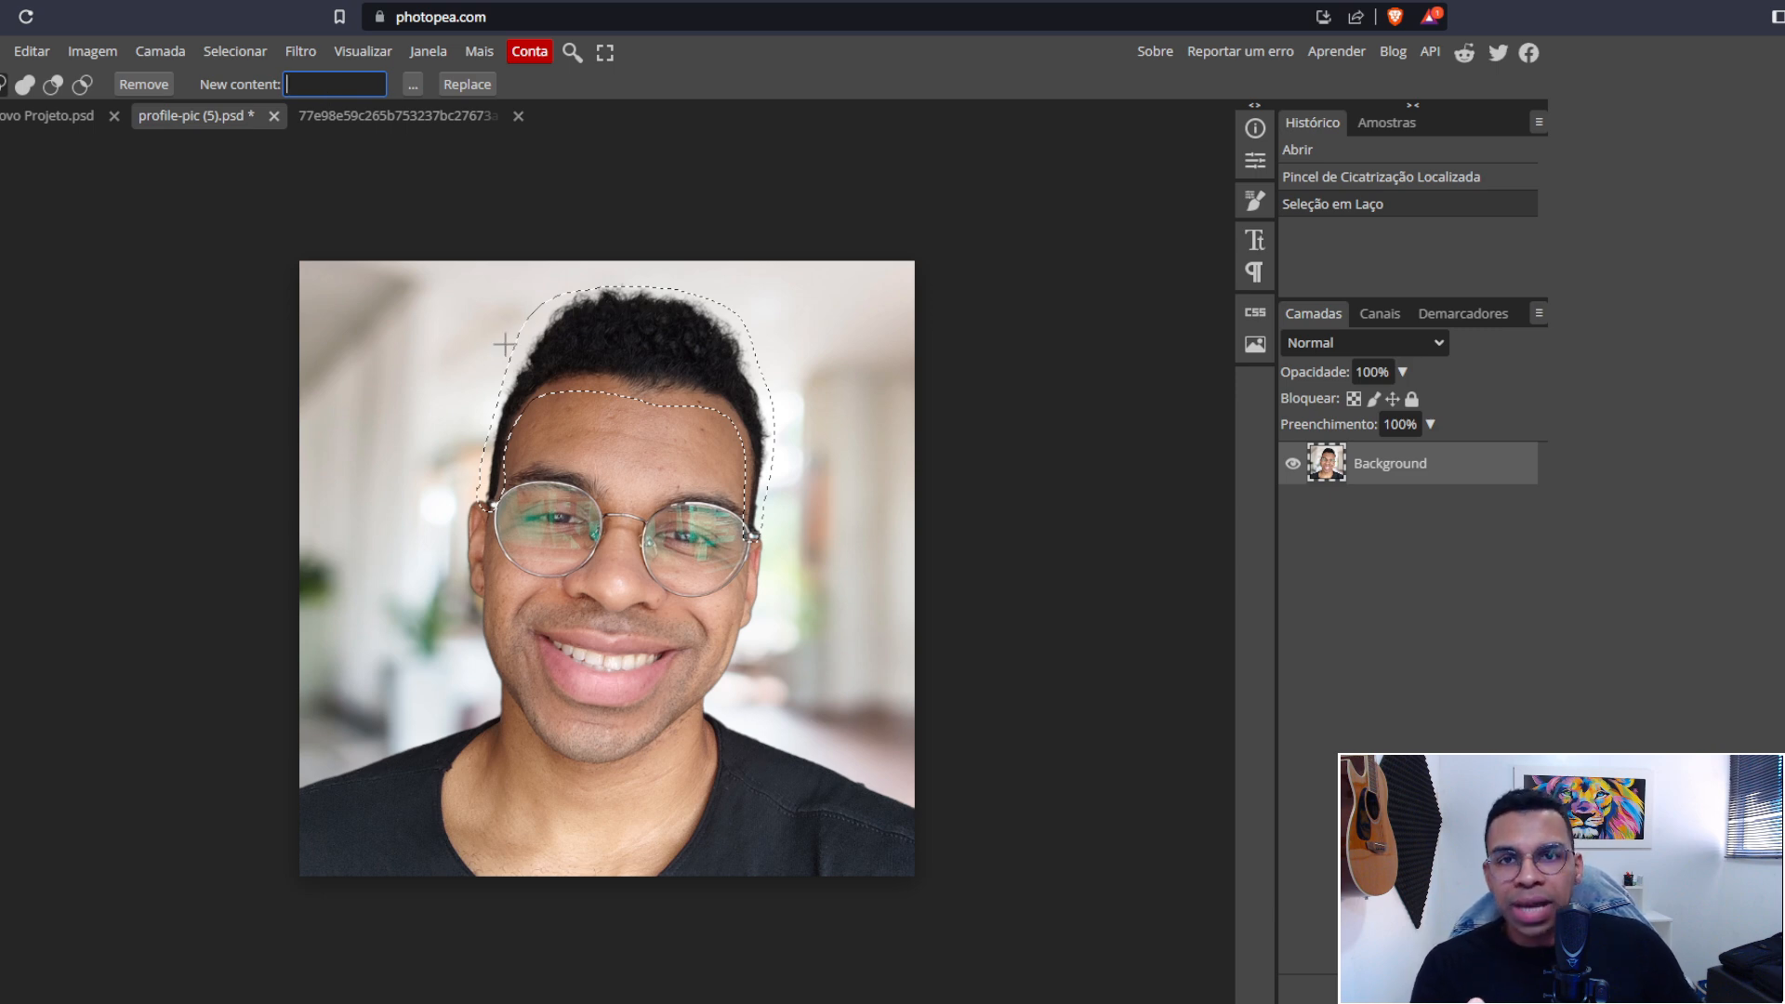
{"action": "right_click", "coordinate": [382, 84]}
{"action": "left_click", "coordinate": [422, 262]}
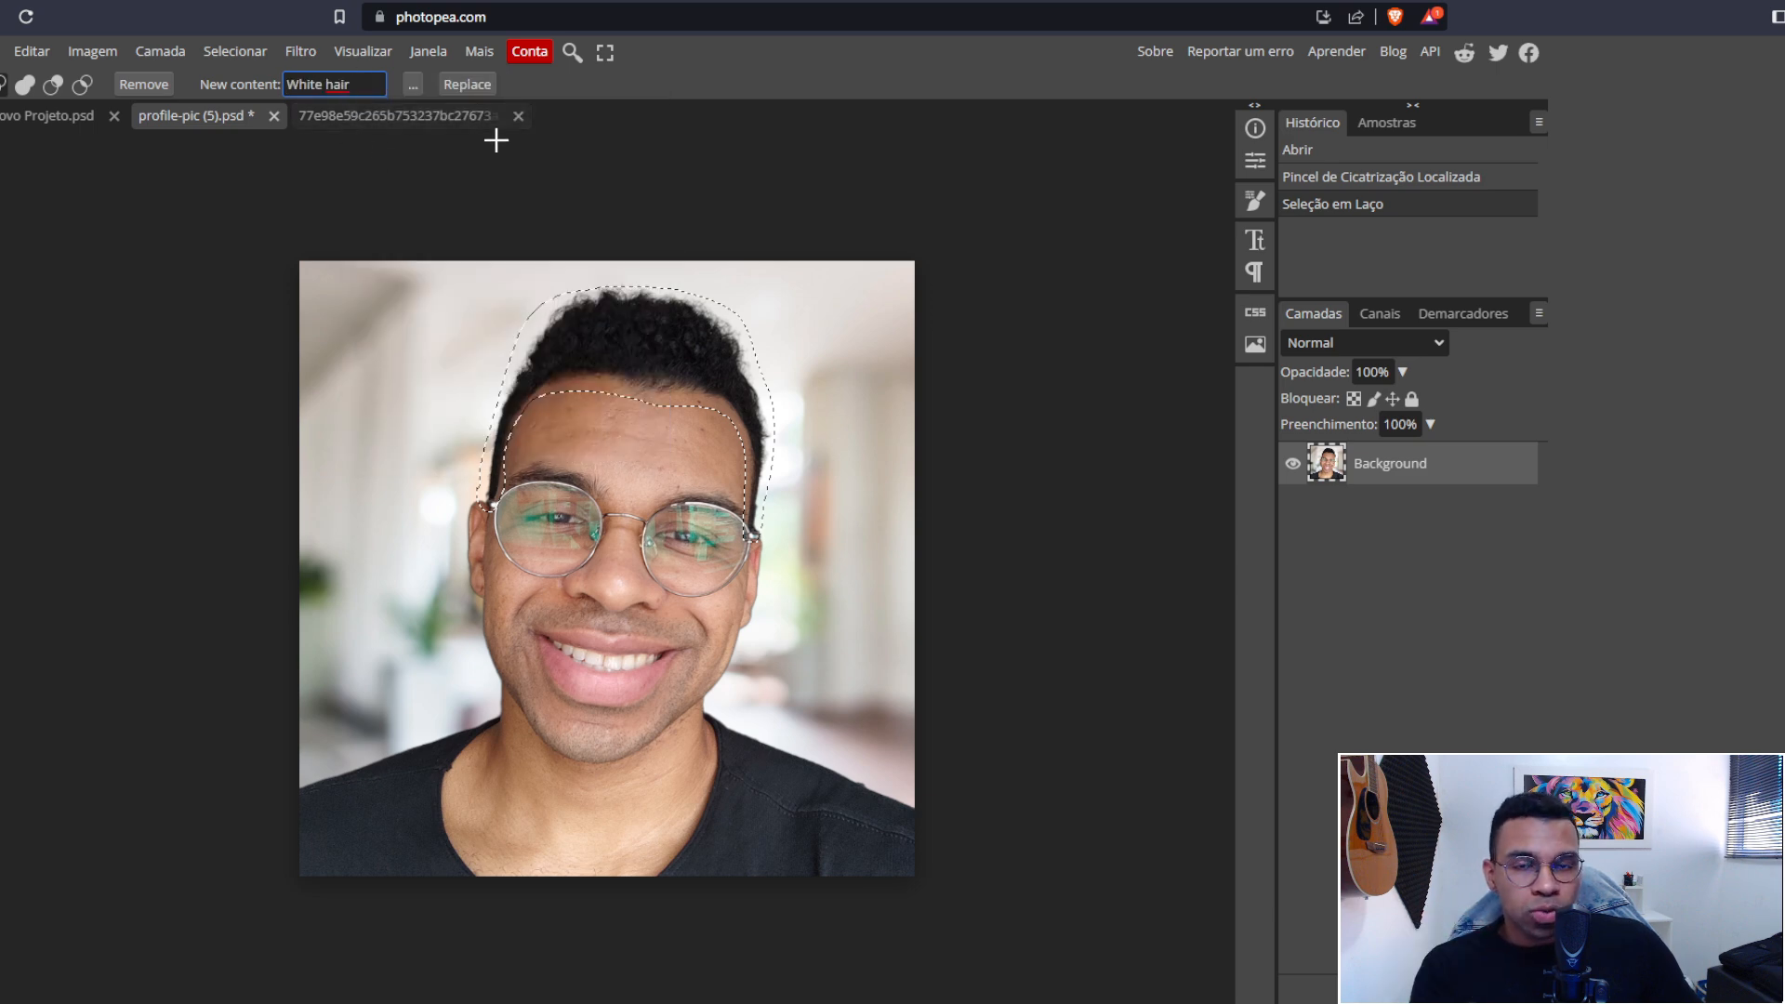
{"action": "left_click", "coordinate": [472, 84]}
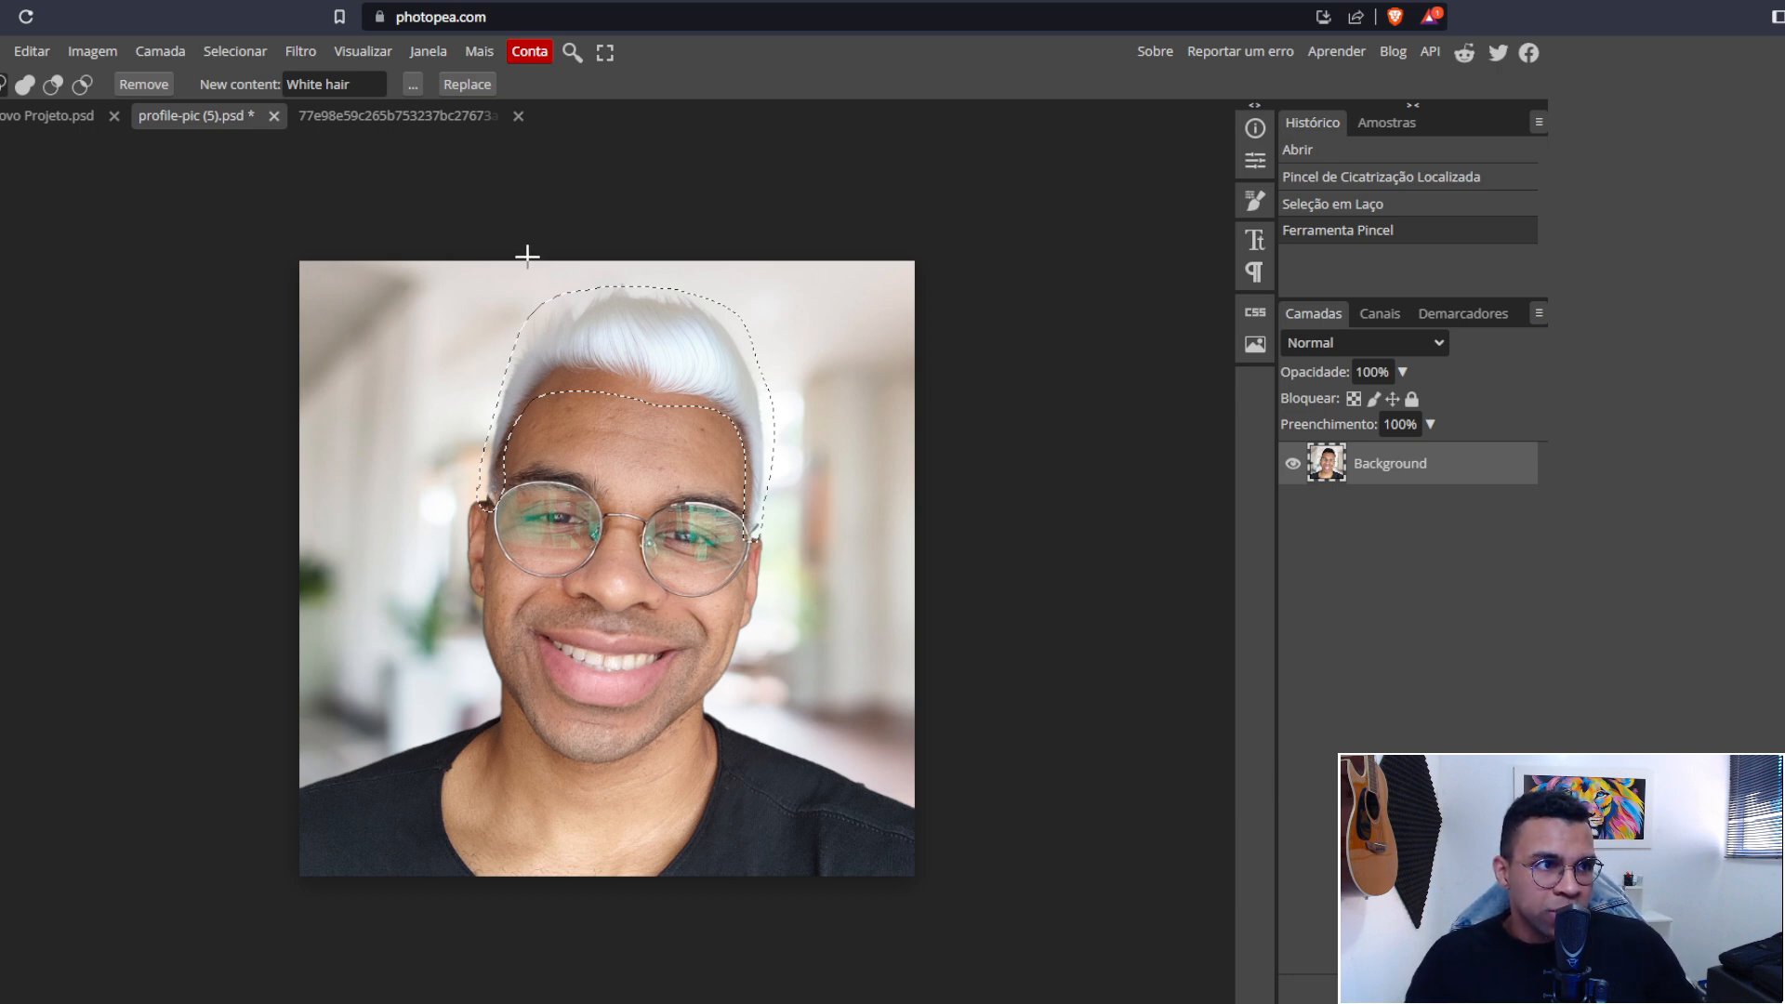
Undo the first hair replacement, regenerate the selected hair several times with "White hair", and clear the selection.
{"action": "key", "text": "ctrl+z"}
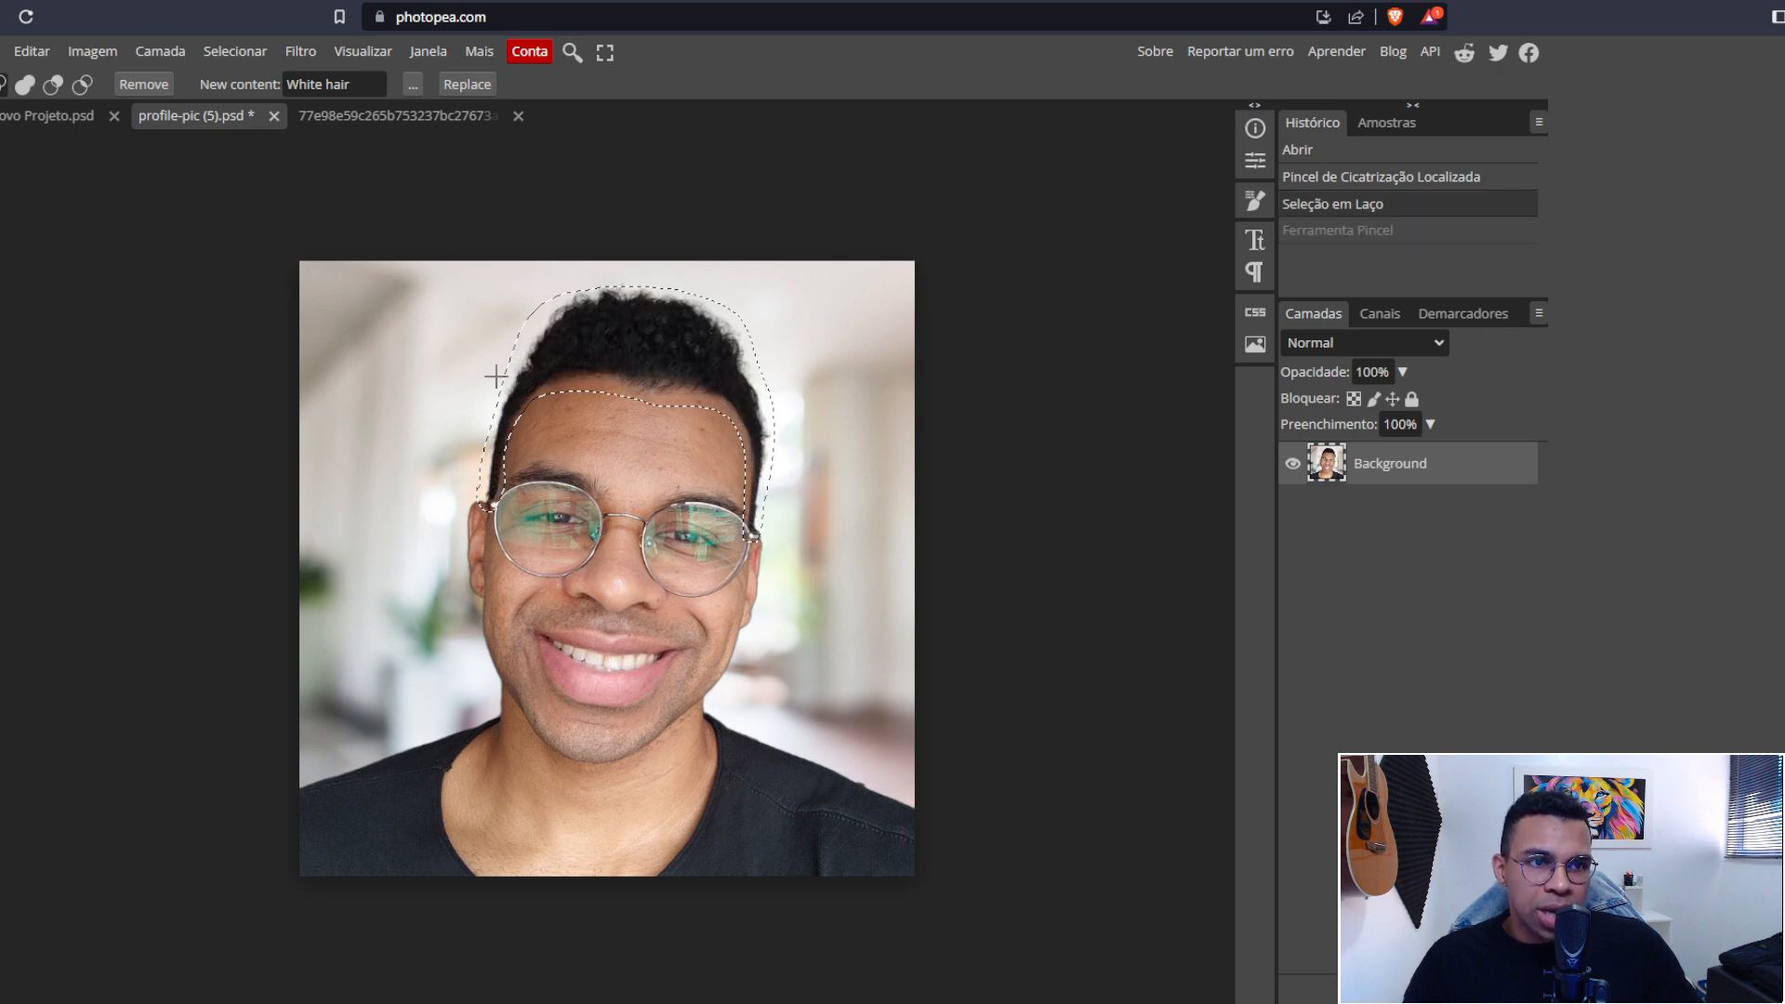
{"action": "left_click", "coordinate": [466, 85]}
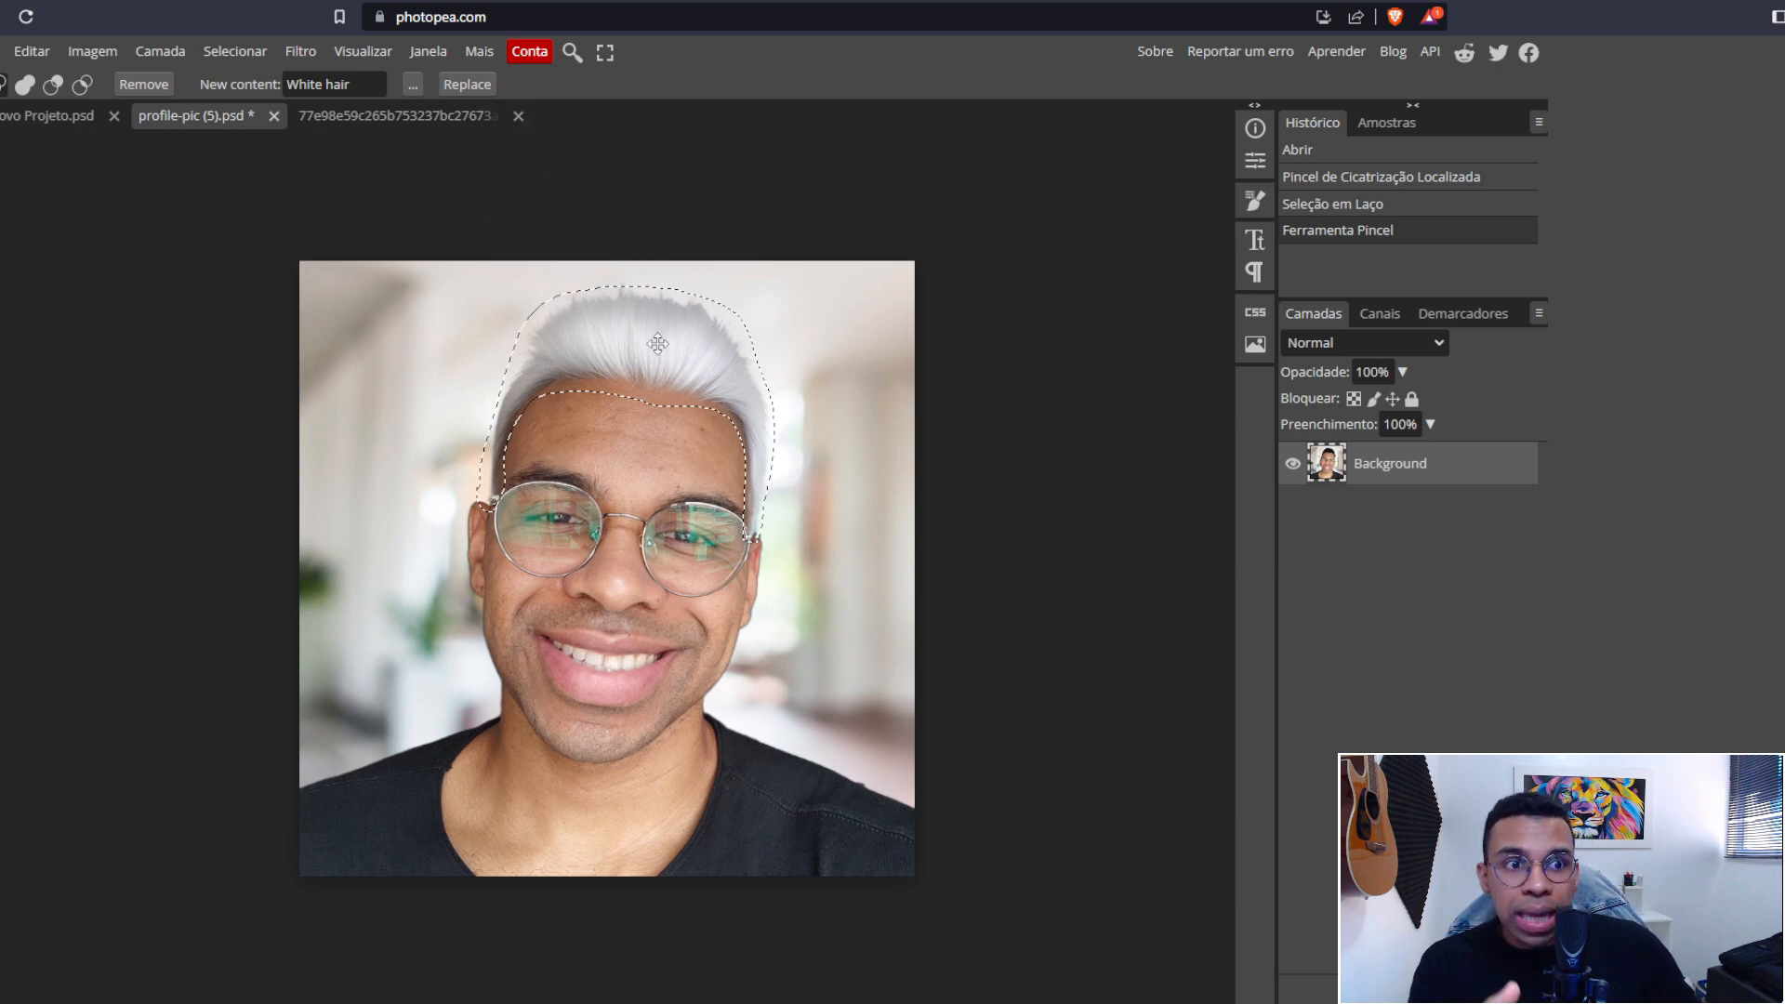
{"action": "left_click", "coordinate": [475, 86]}
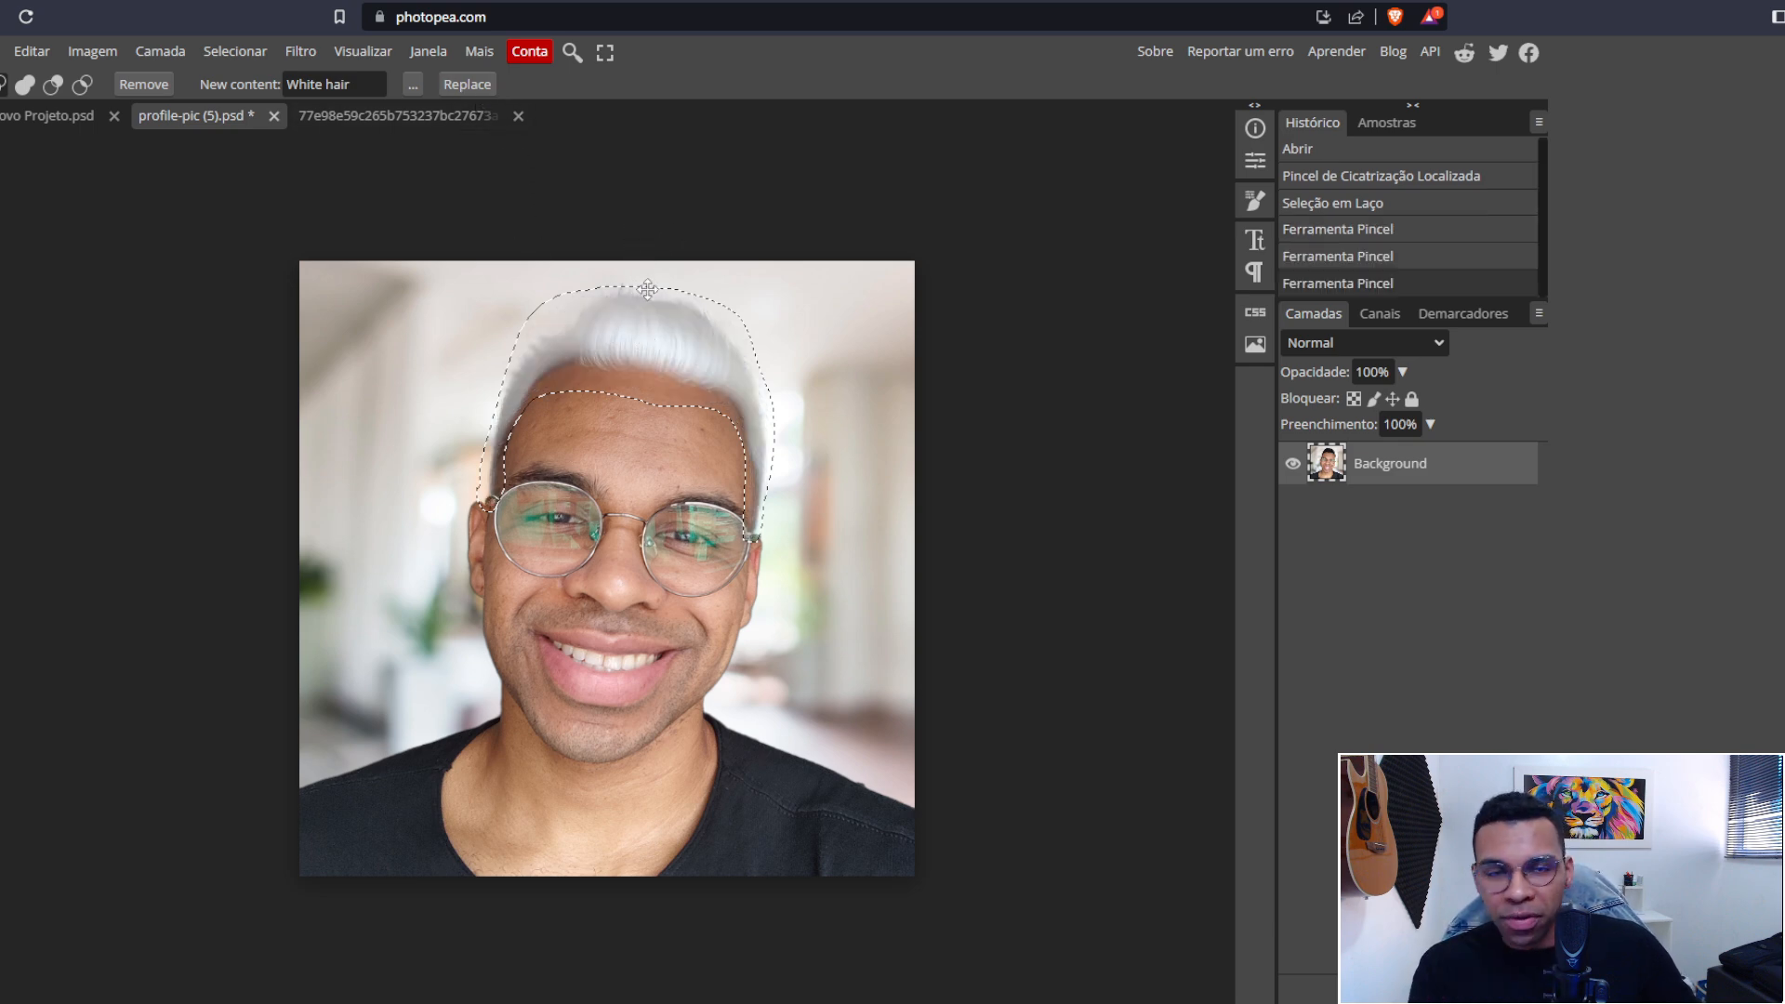
{"action": "left_click", "coordinate": [416, 245]}
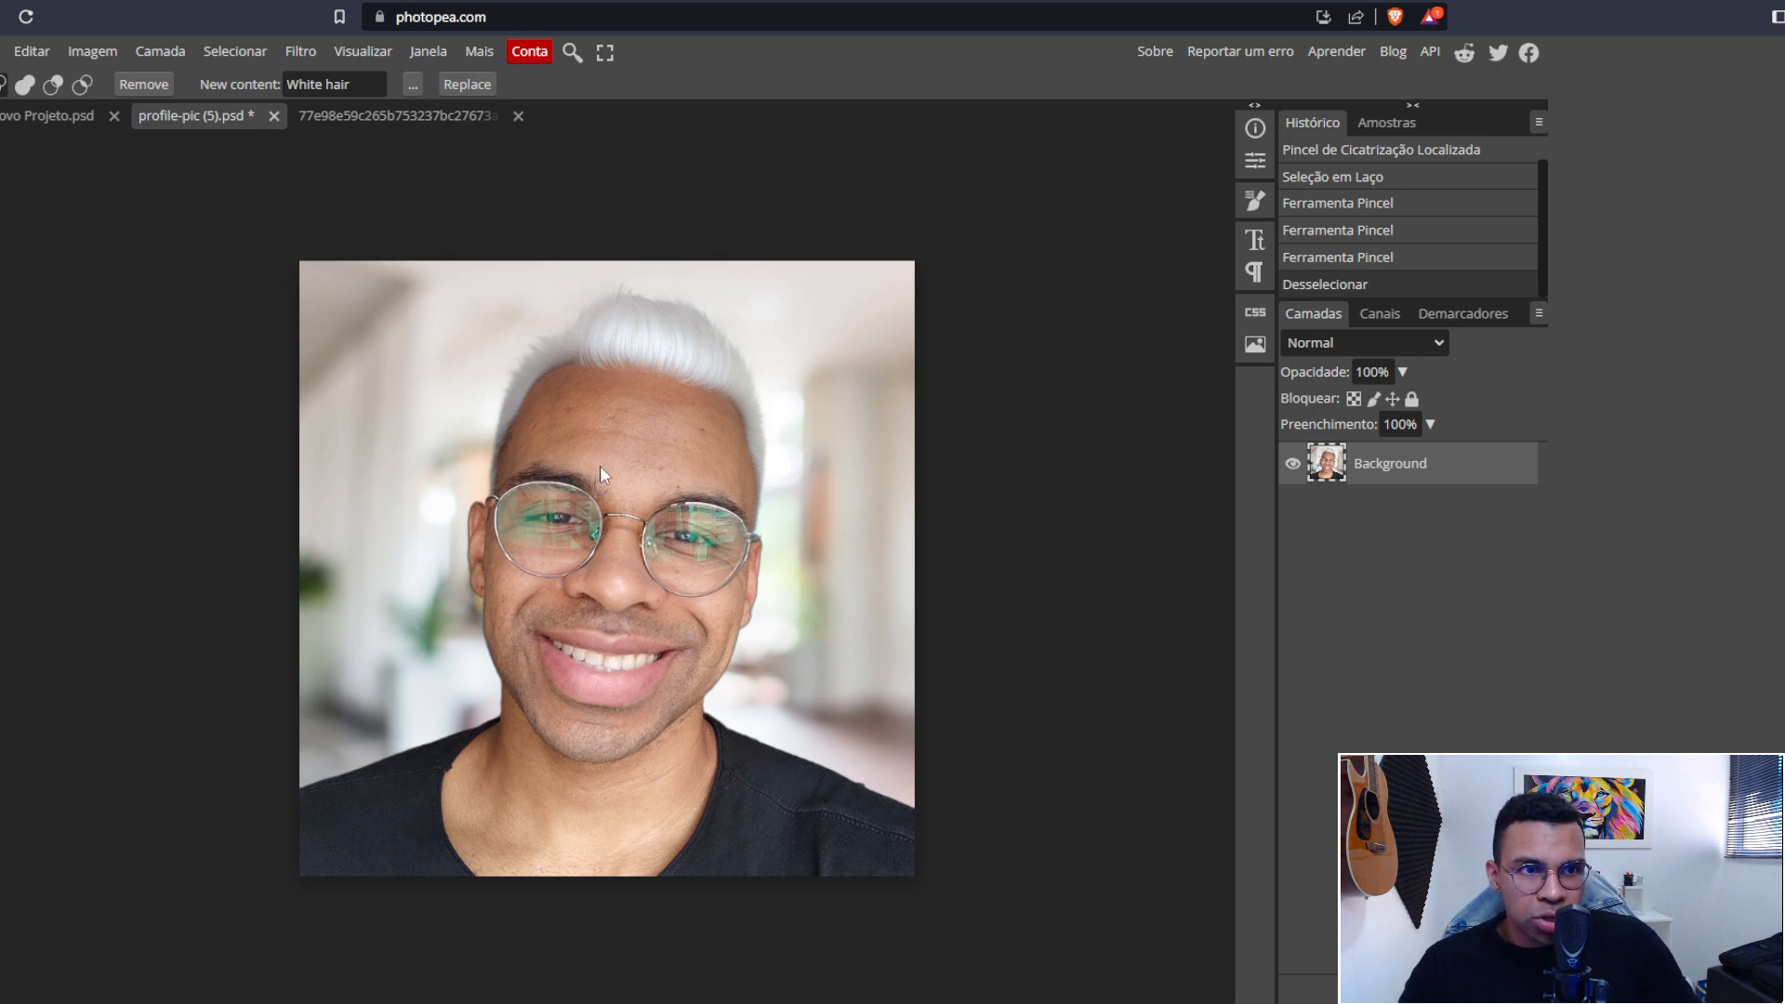
{"action": "key", "text": "ctrl+z"}
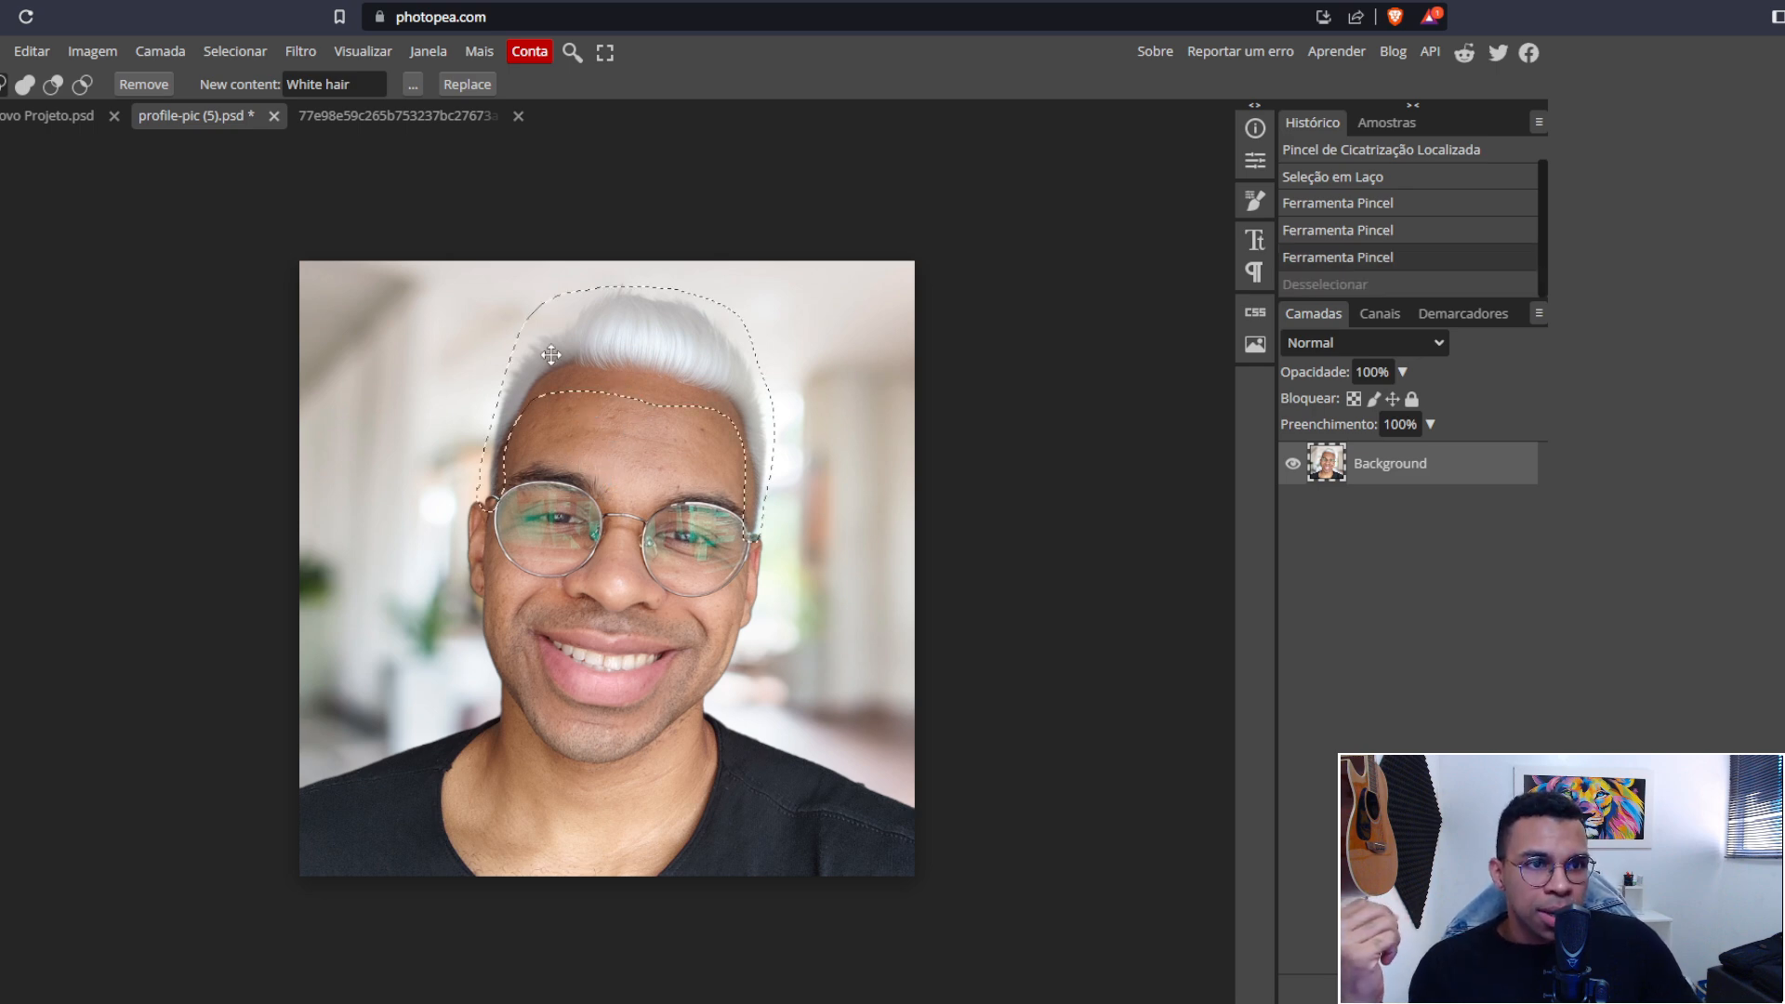
{"action": "left_click", "coordinate": [459, 83]}
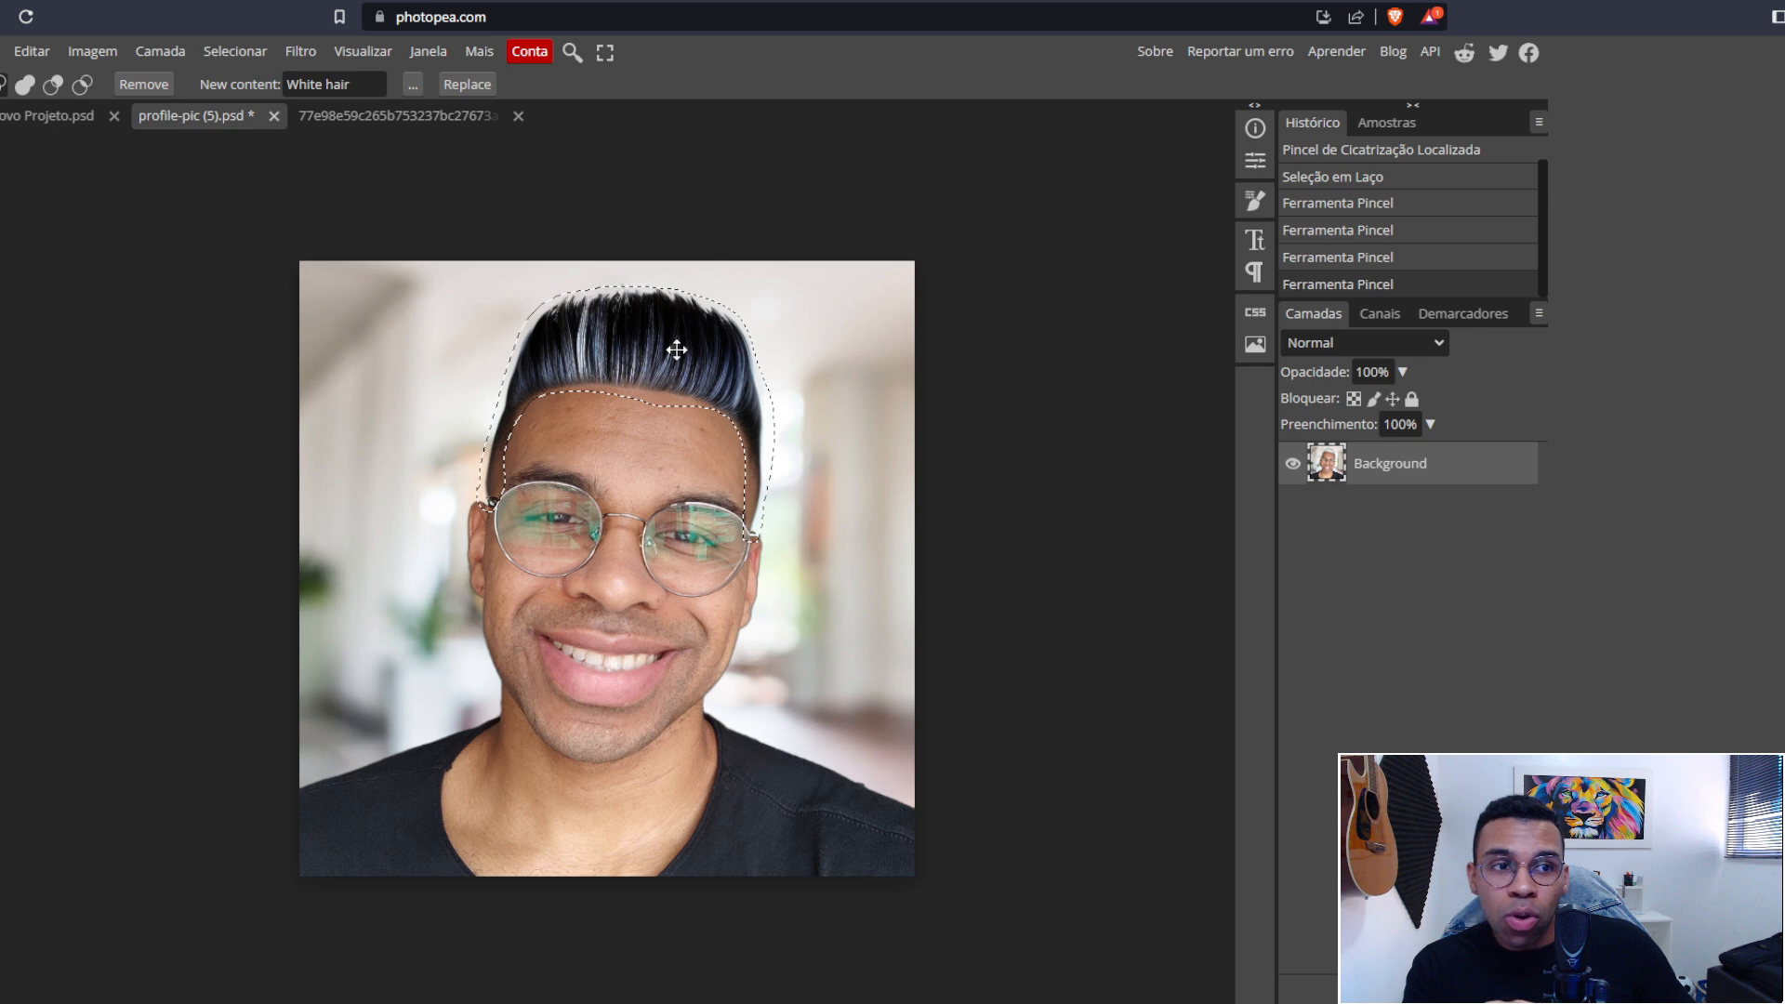
{"action": "left_click", "coordinate": [423, 385]}
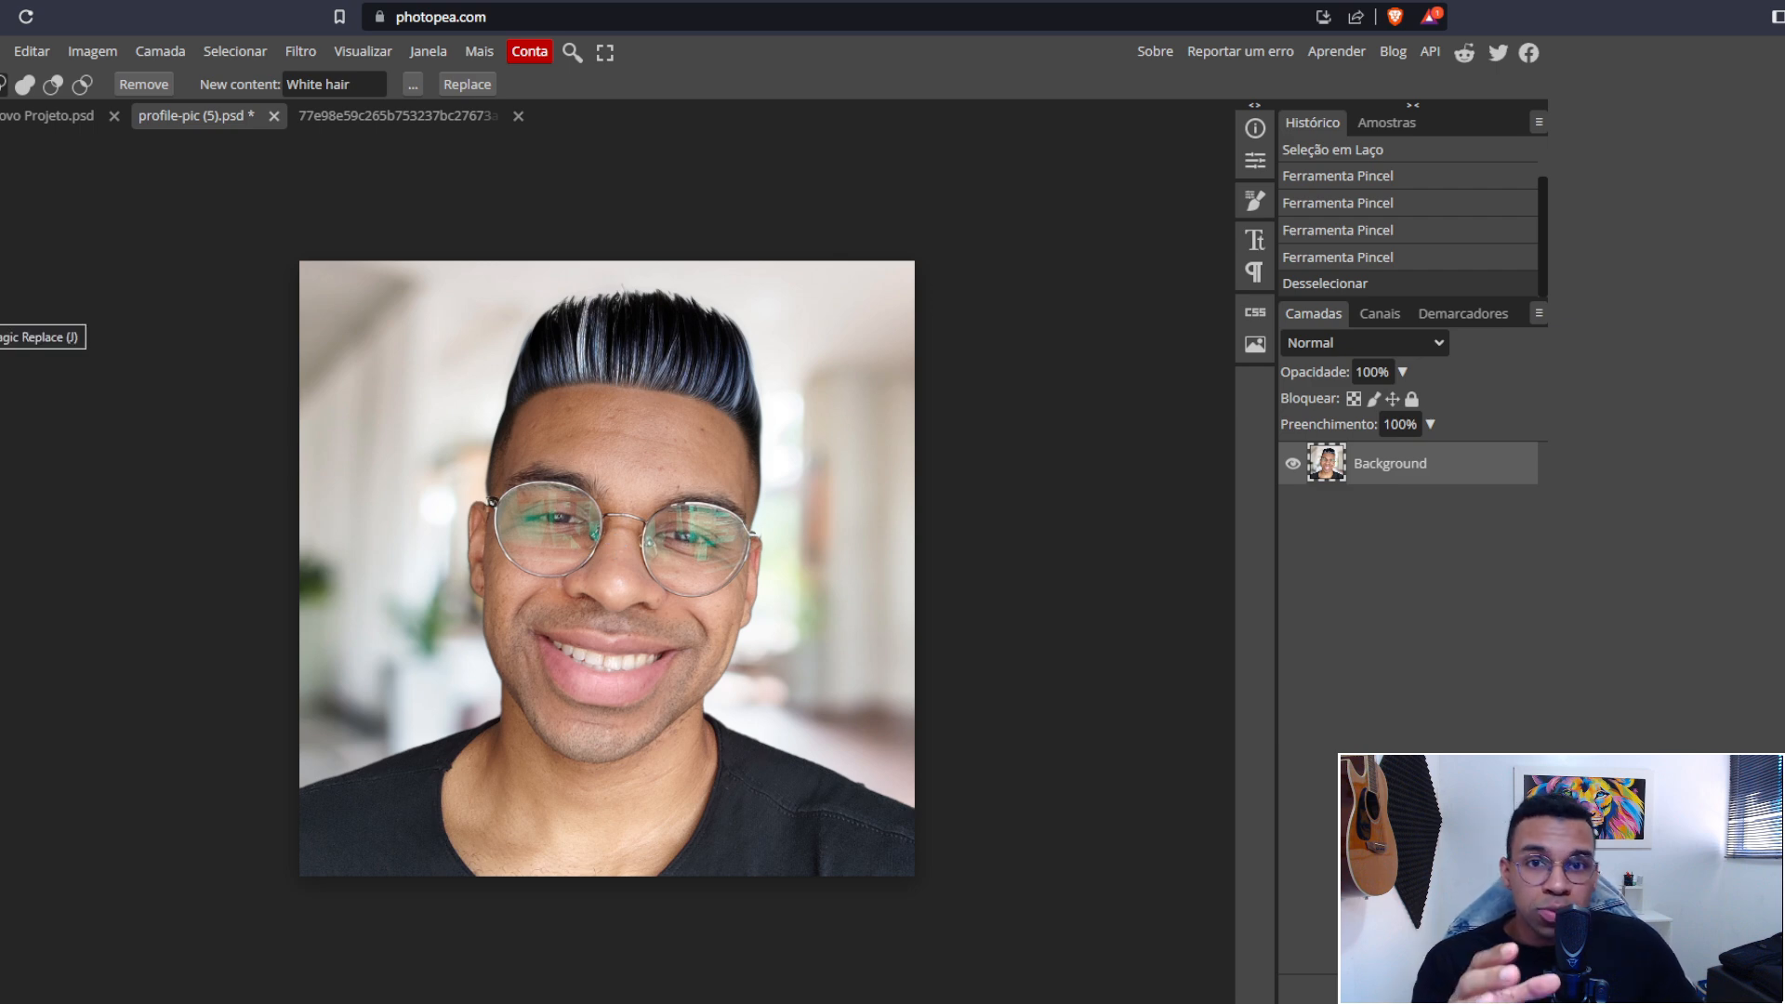
Outline the man's eyeglasses, including both lenses and the bridge, with the Magic Replace tool.
{"action": "right_click", "coordinate": [0, 311]}
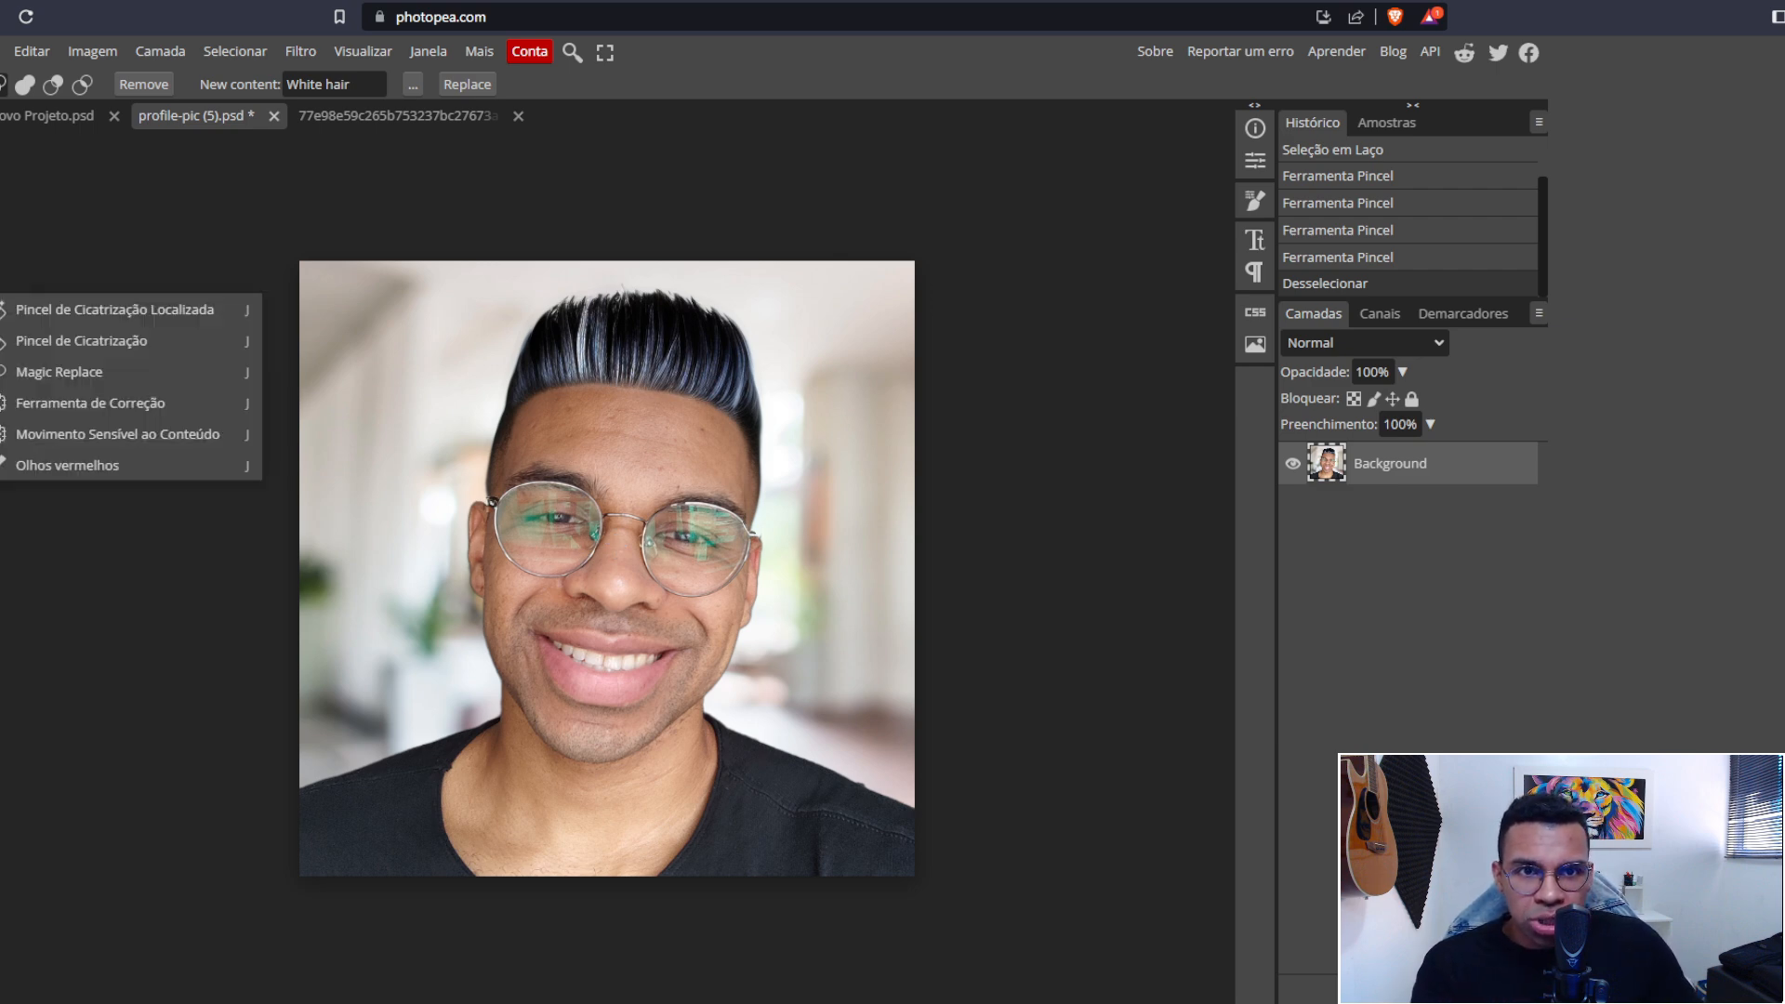
{"action": "left_click", "coordinate": [69, 374]}
{"action": "mouse_move", "coordinate": [481, 493]}
{"action": "left_mouse_down"}
{"action": "mouse_move", "coordinate": [522, 472]}
{"action": "mouse_move", "coordinate": [631, 512]}
{"action": "mouse_move", "coordinate": [741, 500]}
{"action": "mouse_move", "coordinate": [763, 530]}
{"action": "mouse_move", "coordinate": [739, 589]}
{"action": "mouse_move", "coordinate": [674, 602]}
{"action": "mouse_move", "coordinate": [623, 524]}
{"action": "mouse_move", "coordinate": [588, 566]}
{"action": "mouse_move", "coordinate": [533, 578]}
{"action": "mouse_move", "coordinate": [484, 500]}
{"action": "left_mouse_up"}
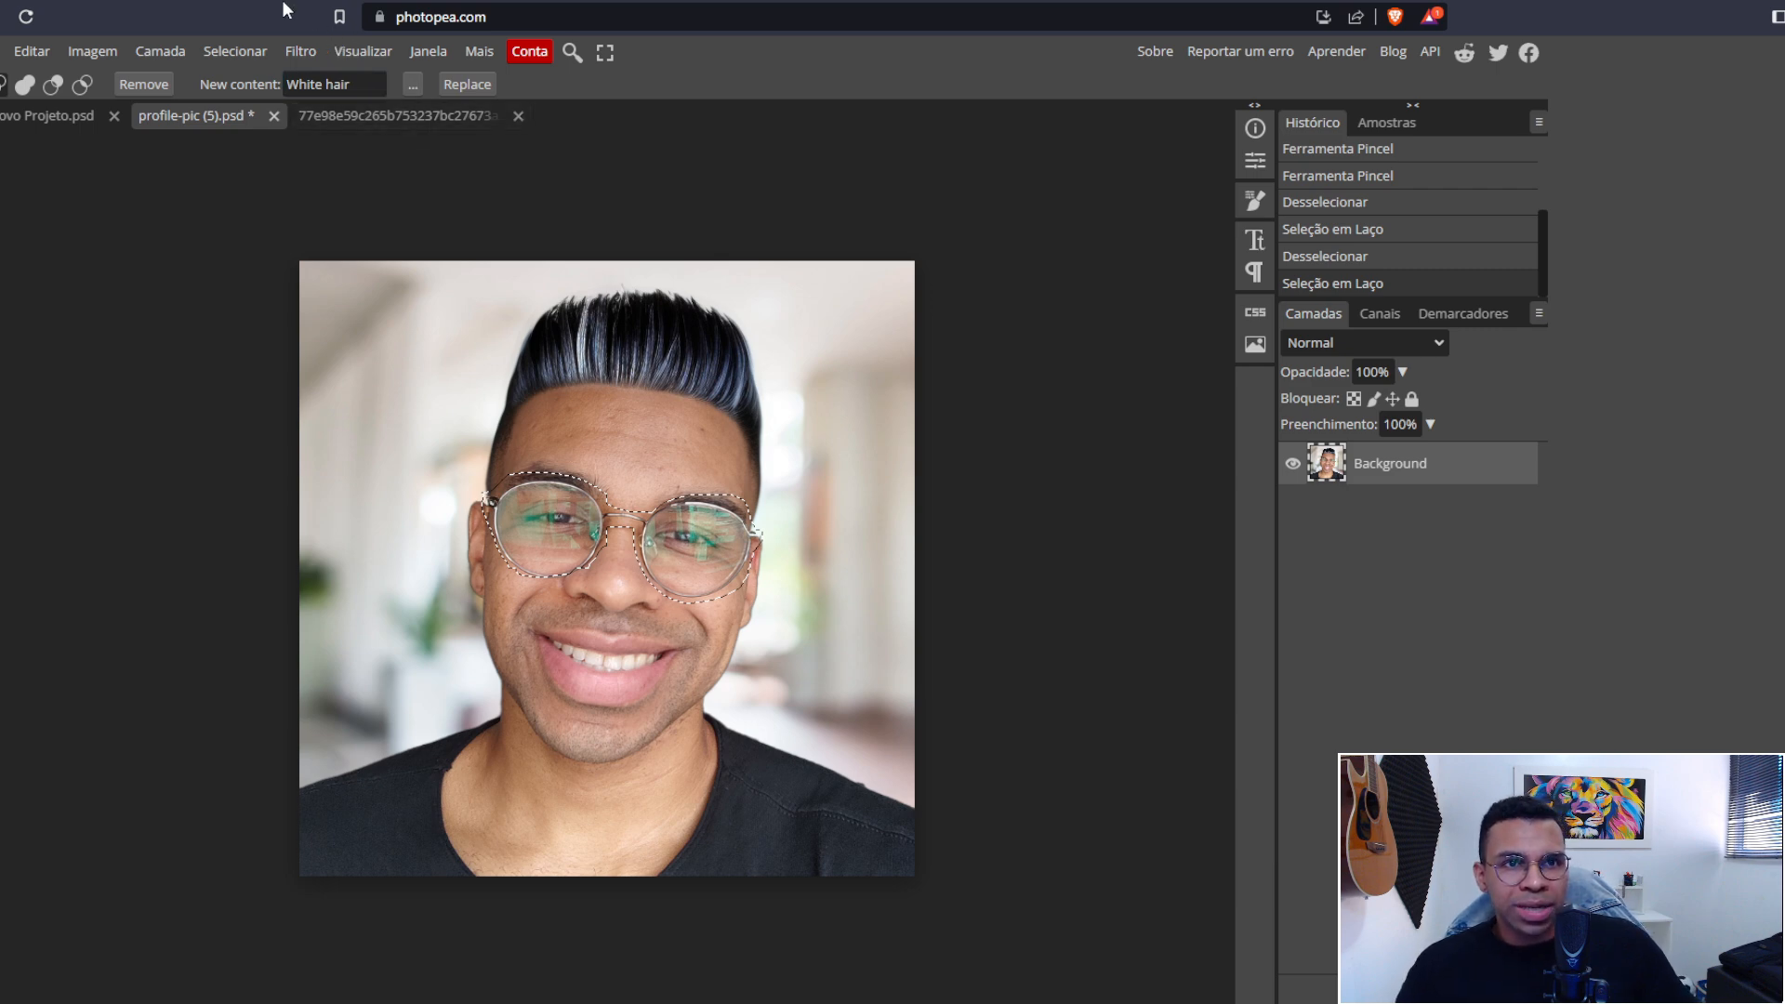
Switch to Google Translate, translate "oculos" from Portuguese to English, and copy the translation.
{"action": "left_click", "coordinate": [310, 2]}
{"action": "left_click", "coordinate": [863, 243]}
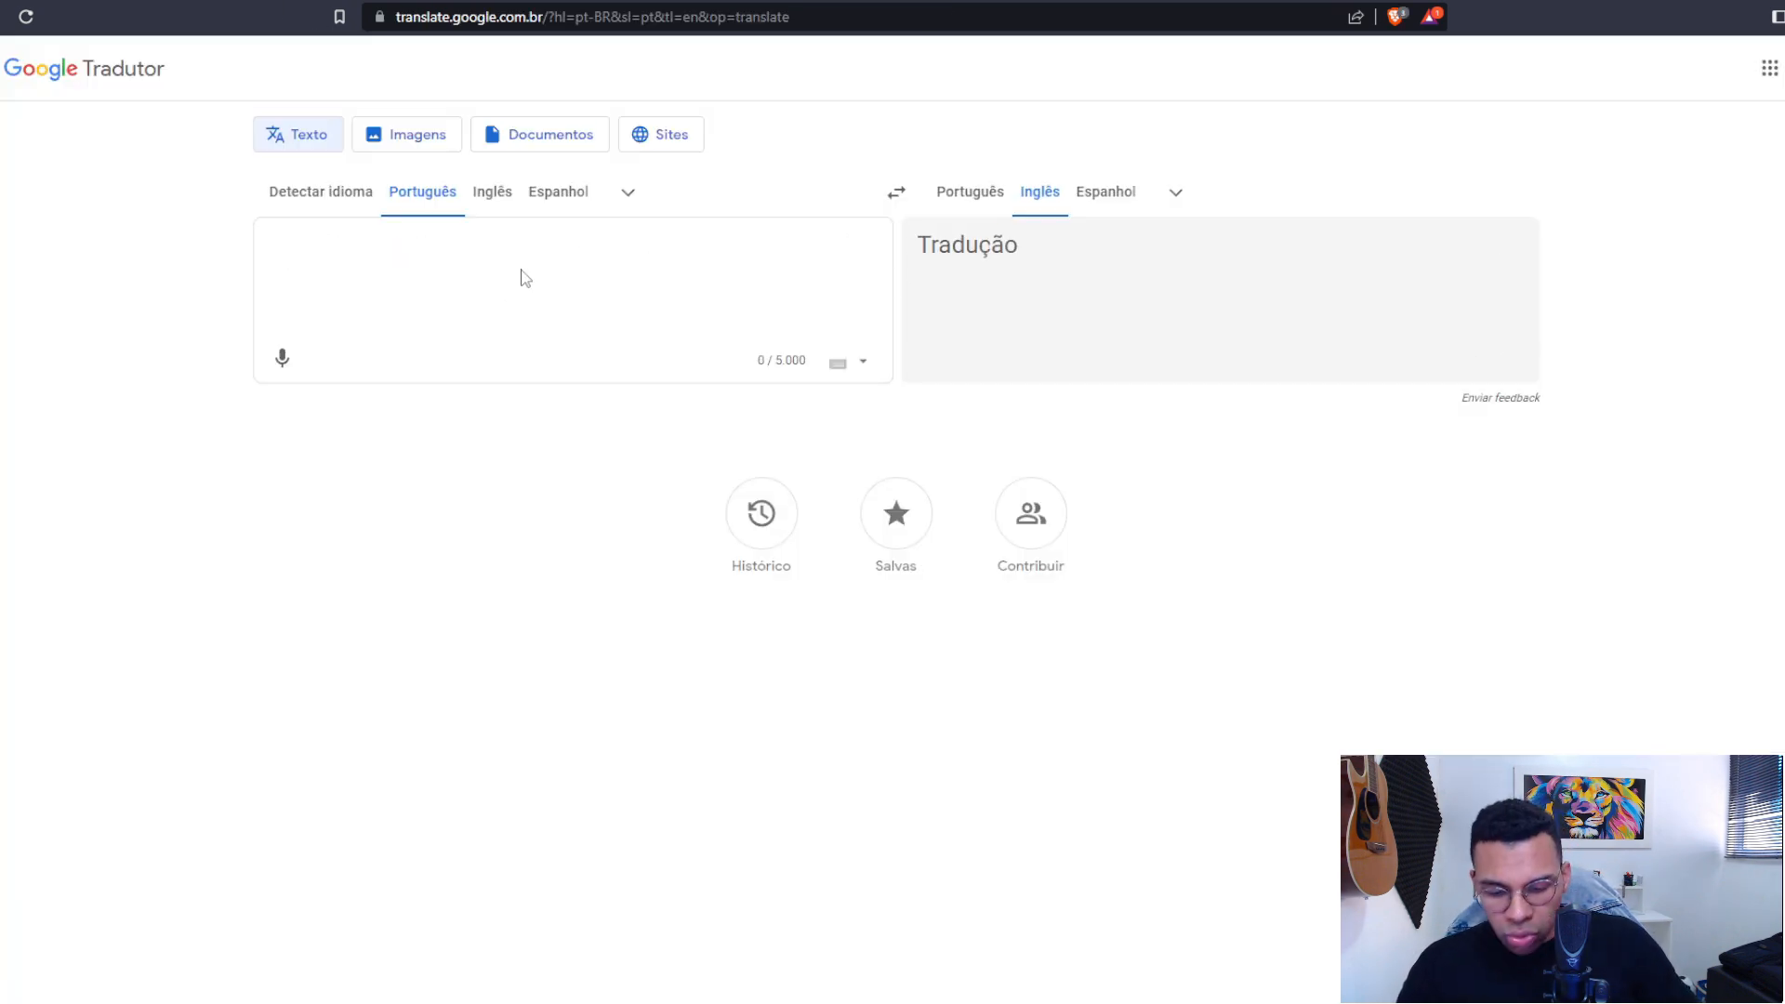
{"action": "type", "text": "oculos"}
{"action": "left_click", "coordinate": [996, 256]}
{"action": "left_click", "coordinate": [1414, 361]}
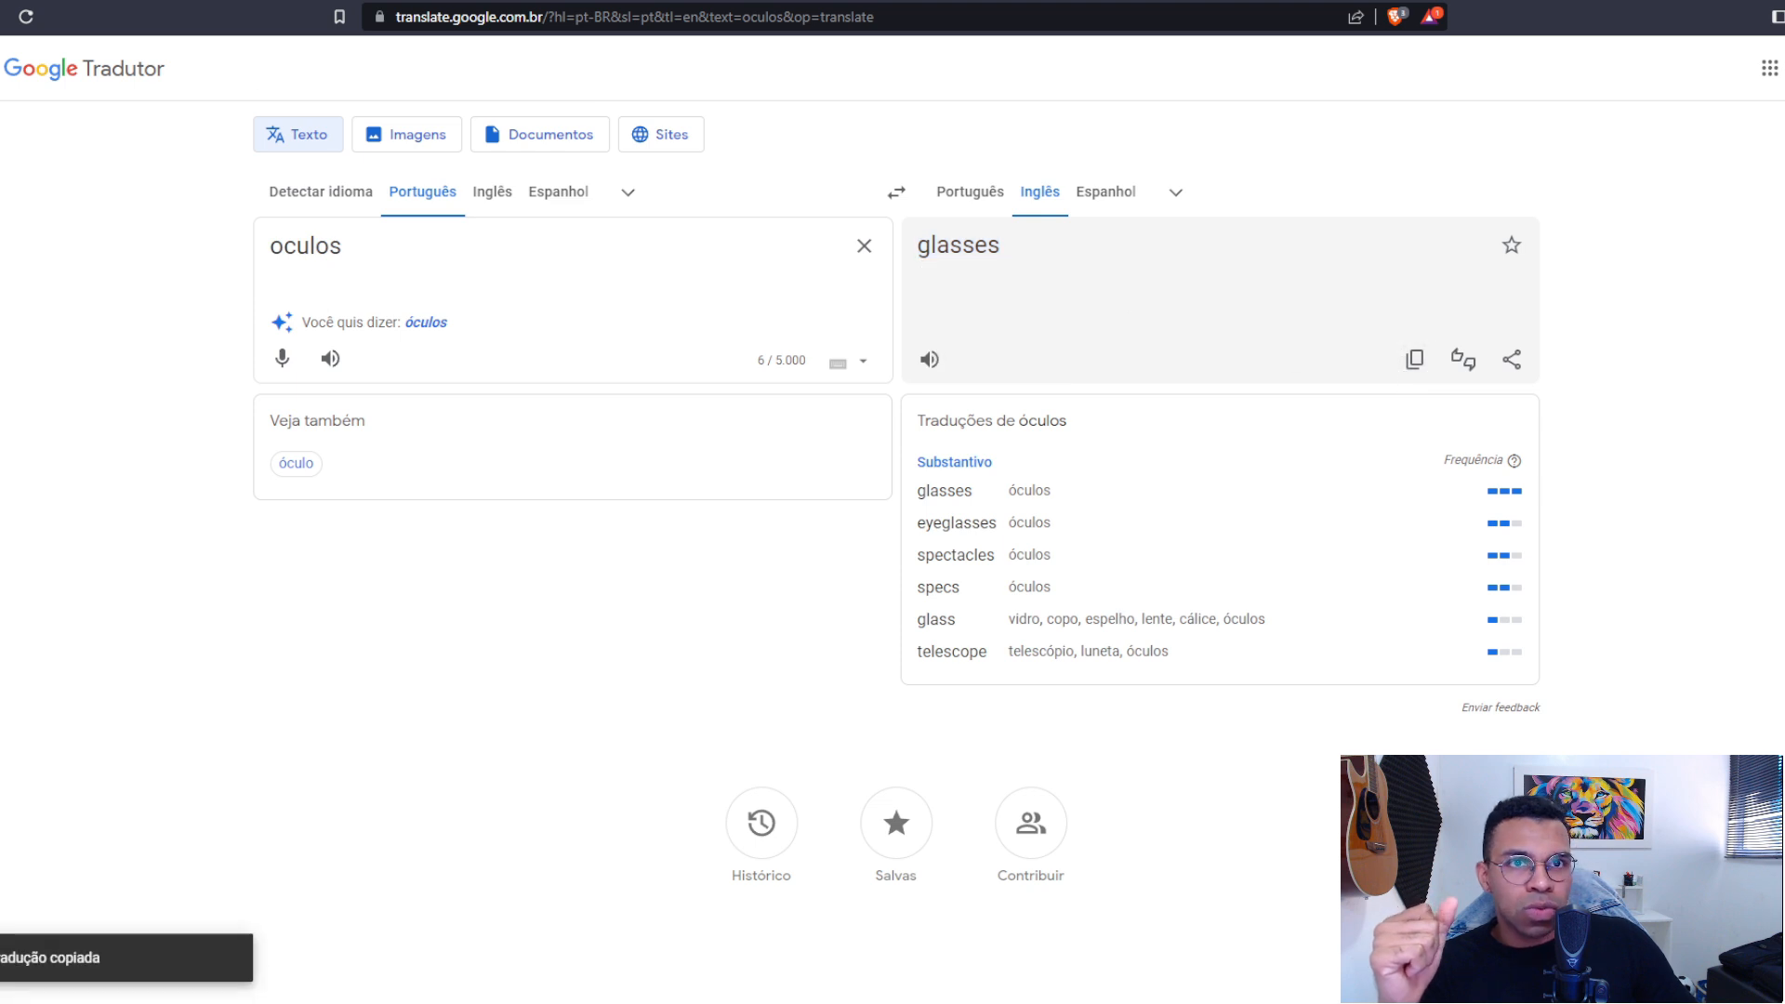
Back in Photopea, set the new content to "glasses", replace the selected eyeglasses, and deselect.
{"action": "left_click", "coordinate": [167, 2]}
{"action": "left_click_drag", "start_coordinate": [378, 86], "coordinate": [165, 87]}
{"action": "type", "text": "glasses"}
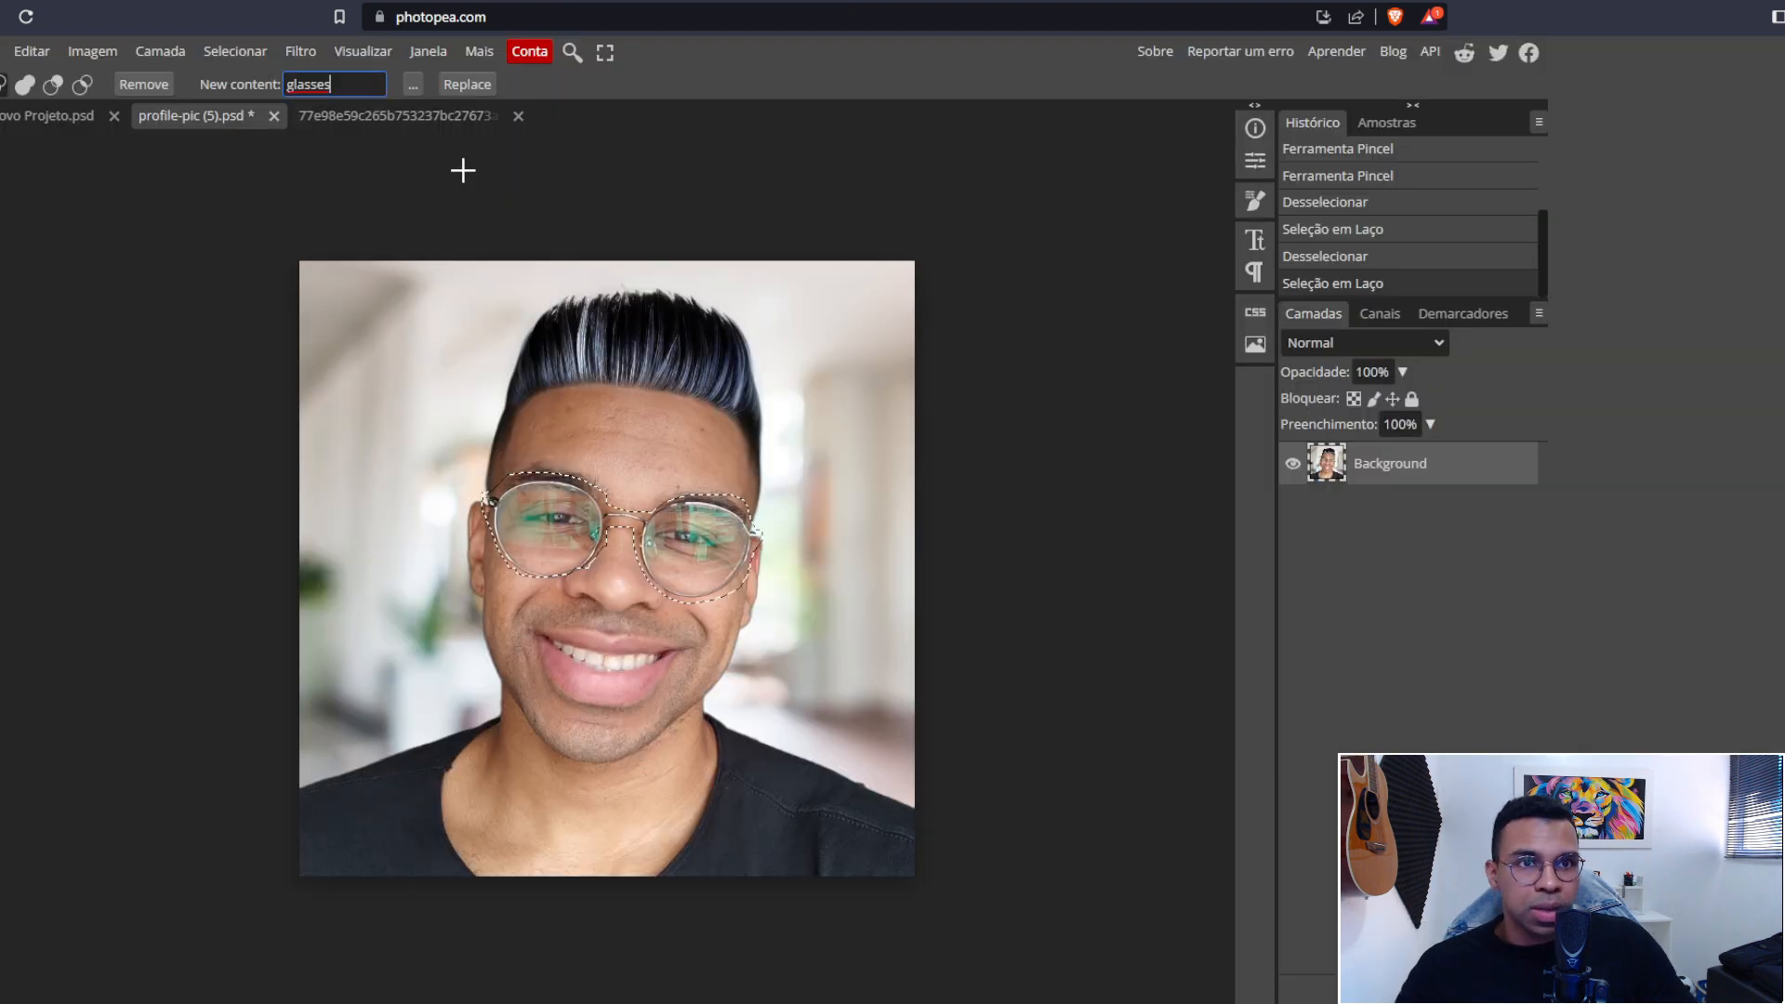
{"action": "key", "text": "Return"}
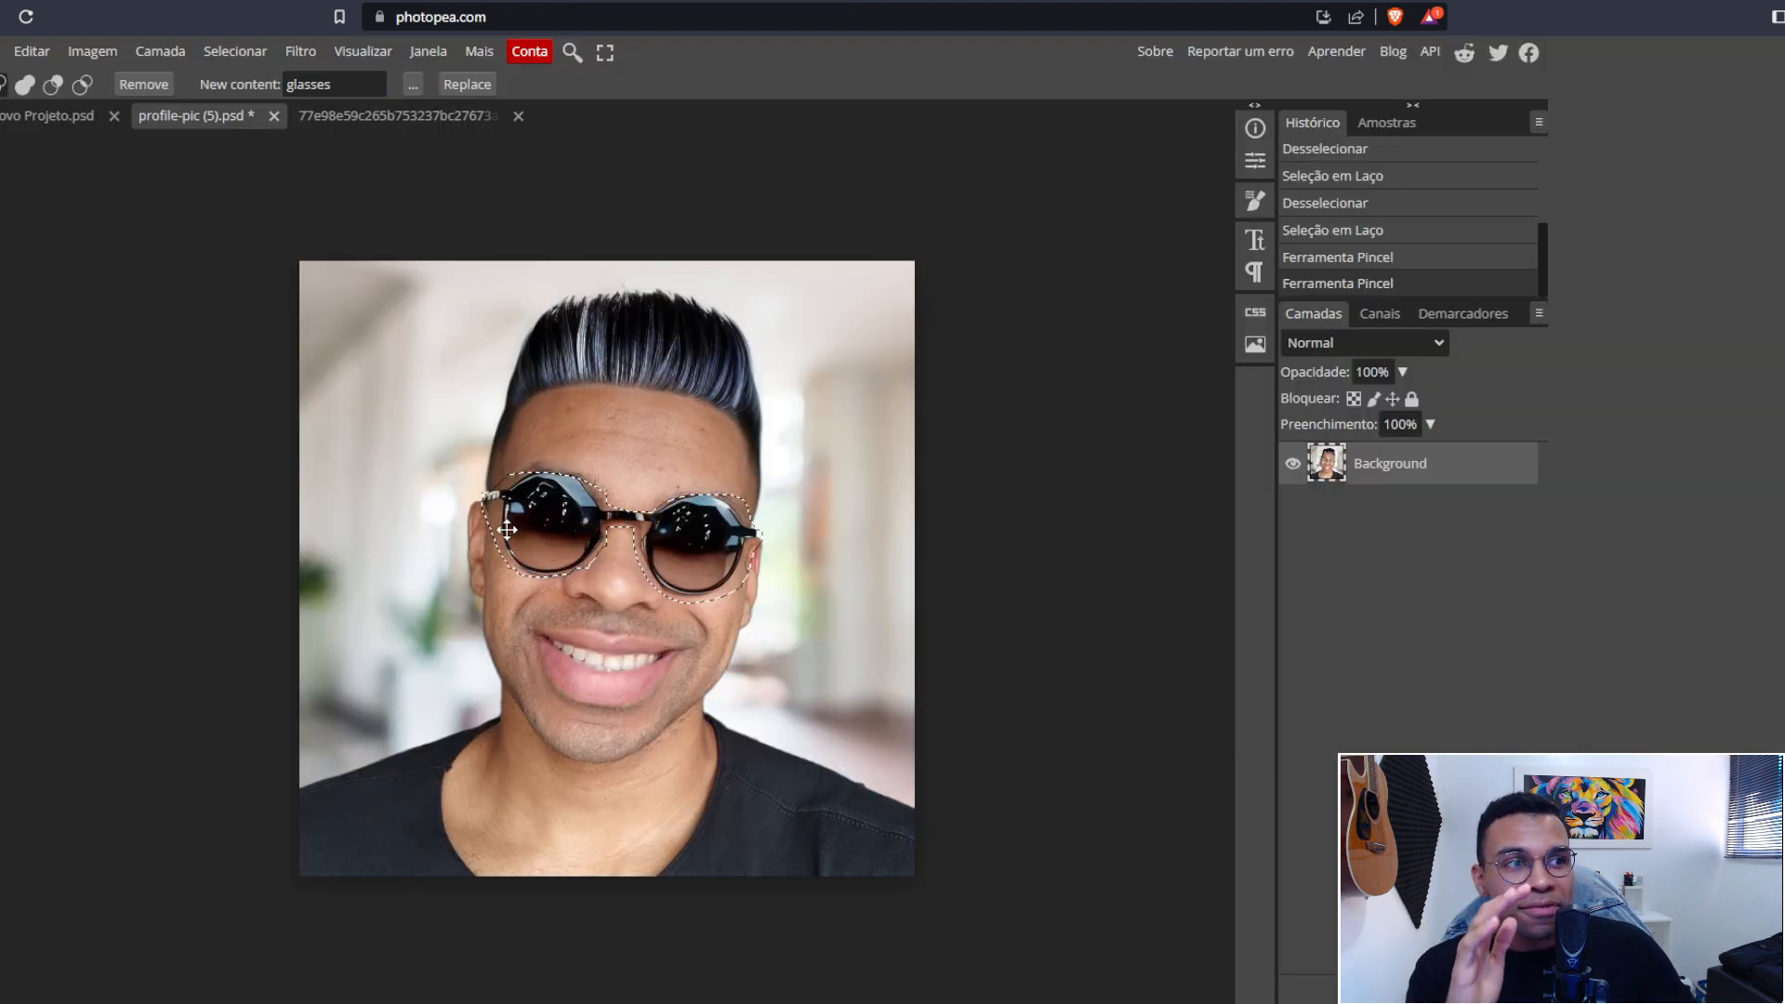
{"action": "left_click", "coordinate": [424, 446]}
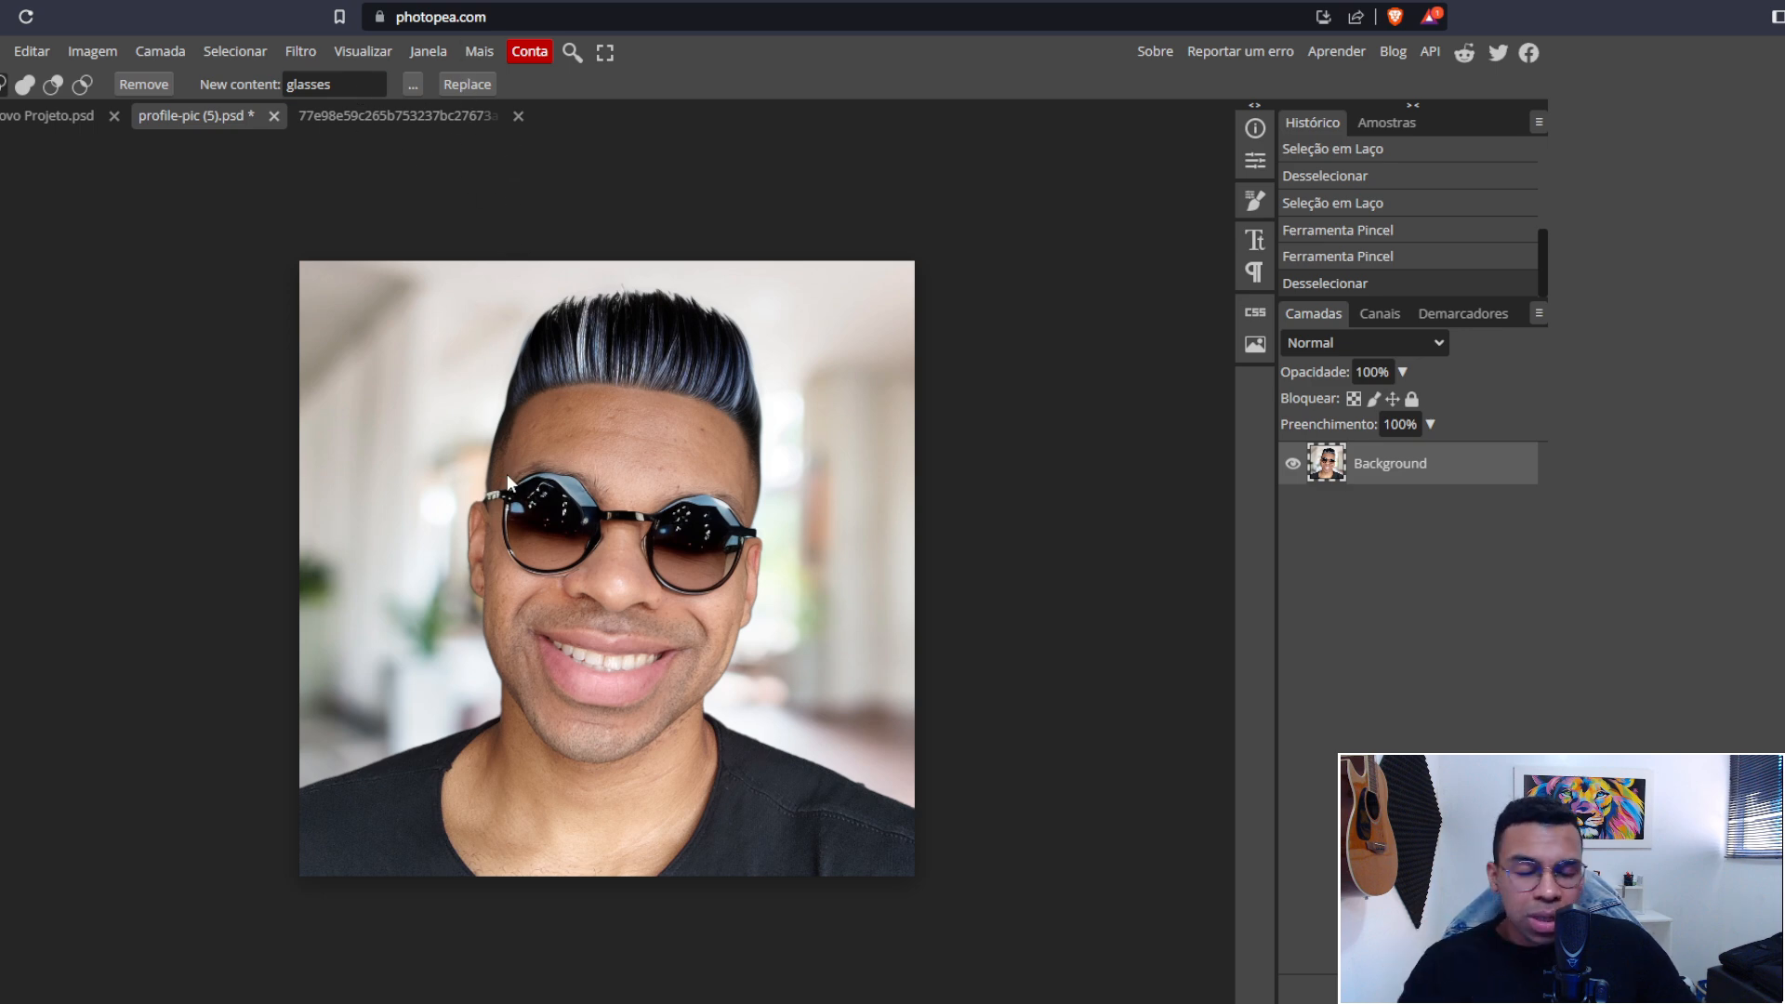
Restore the eyeglasses selection, regenerate the area twice more with "glasses", and clear the selection.
{"action": "key", "text": "ctrl+z"}
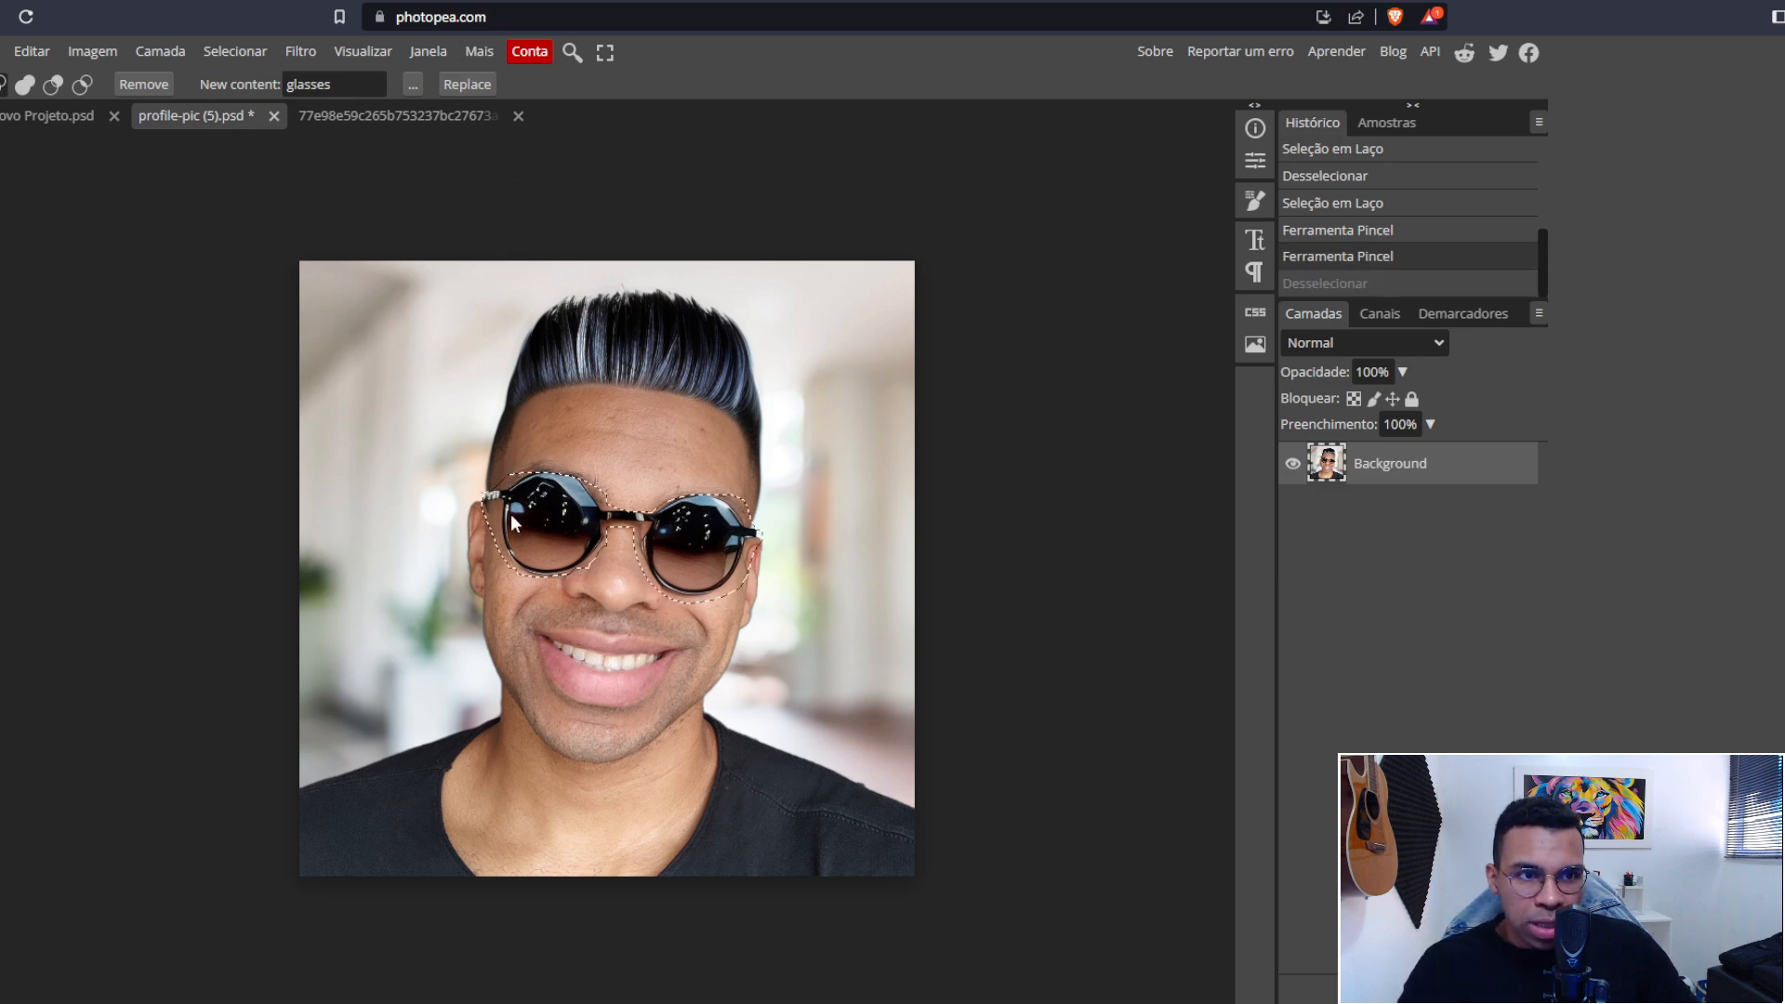
{"action": "left_click", "coordinate": [465, 85]}
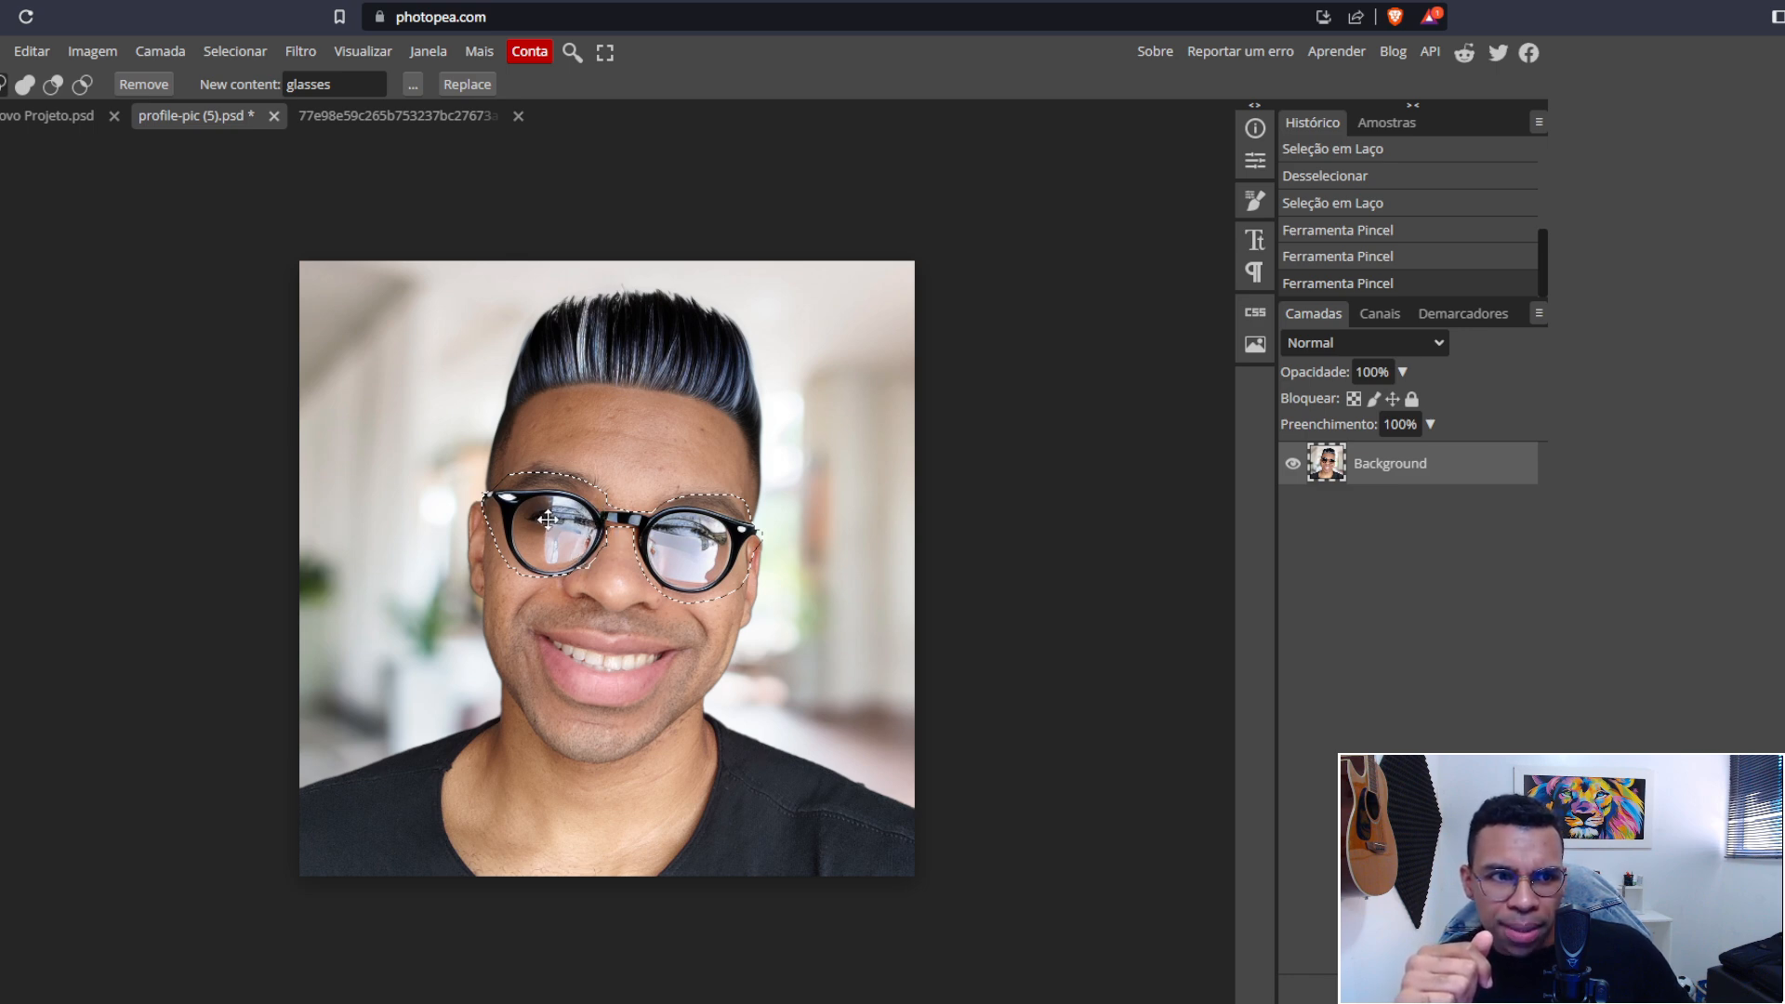
{"action": "left_click", "coordinate": [465, 85]}
{"action": "left_click", "coordinate": [541, 272]}
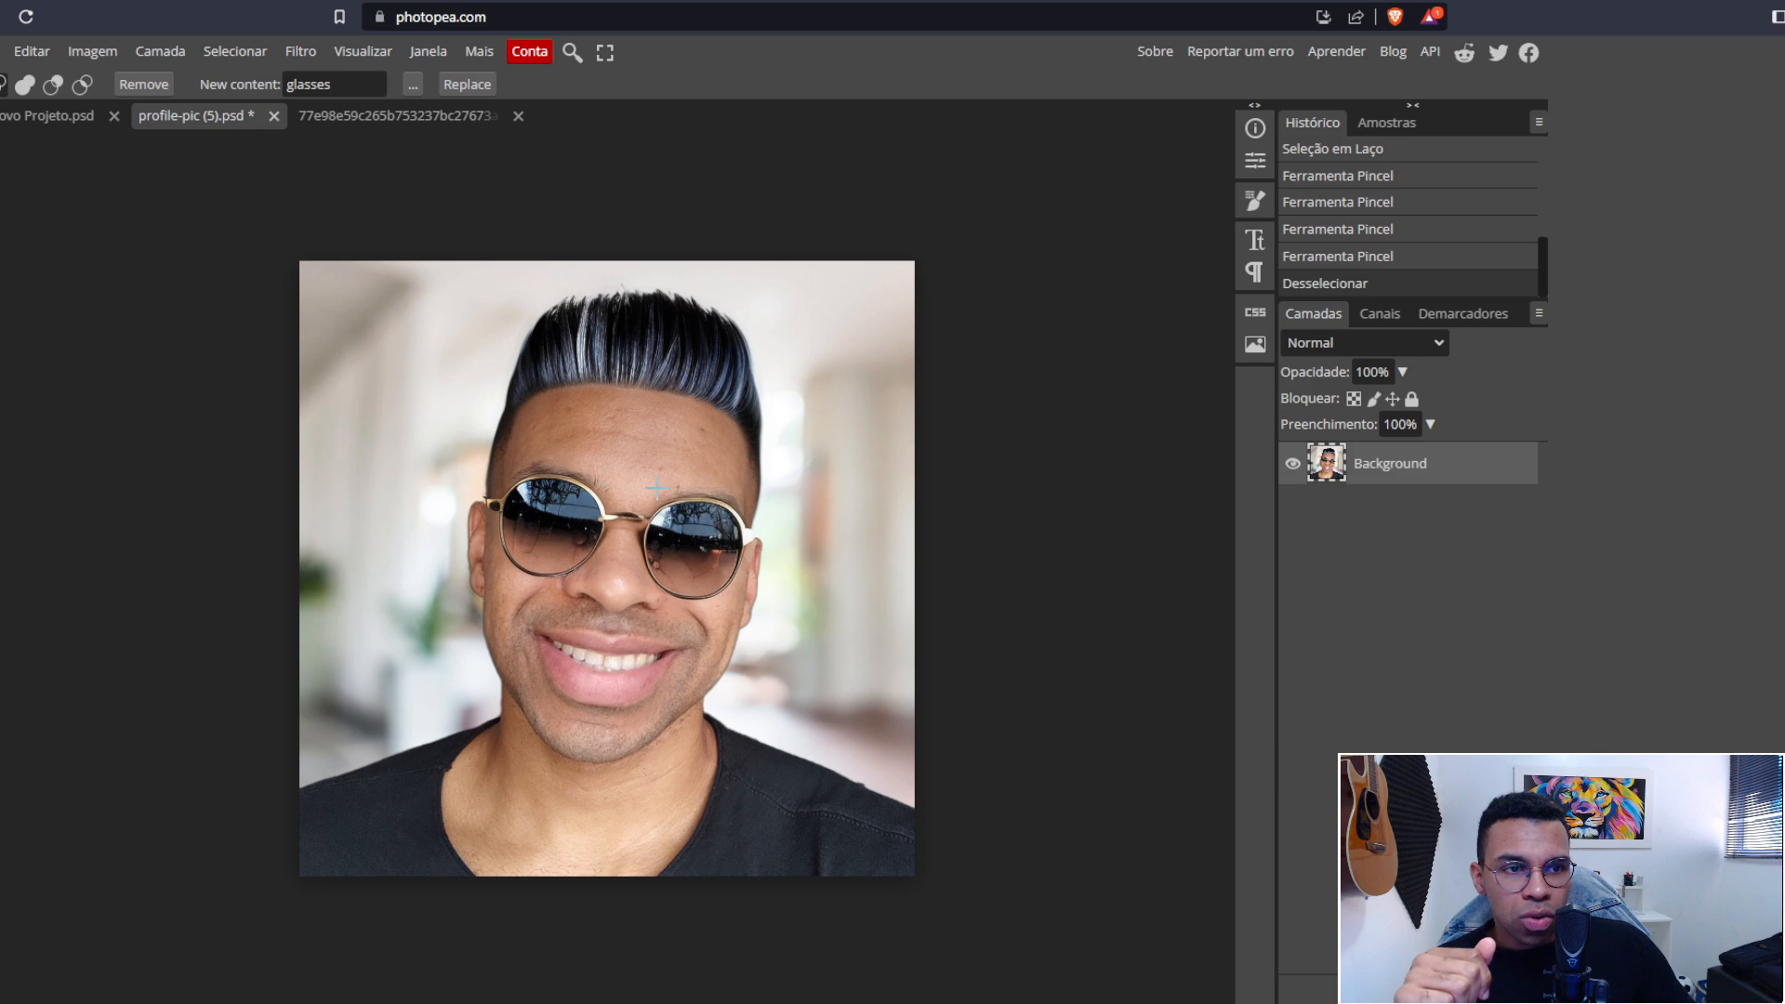
{"action": "left_click", "coordinate": [338, 86]}
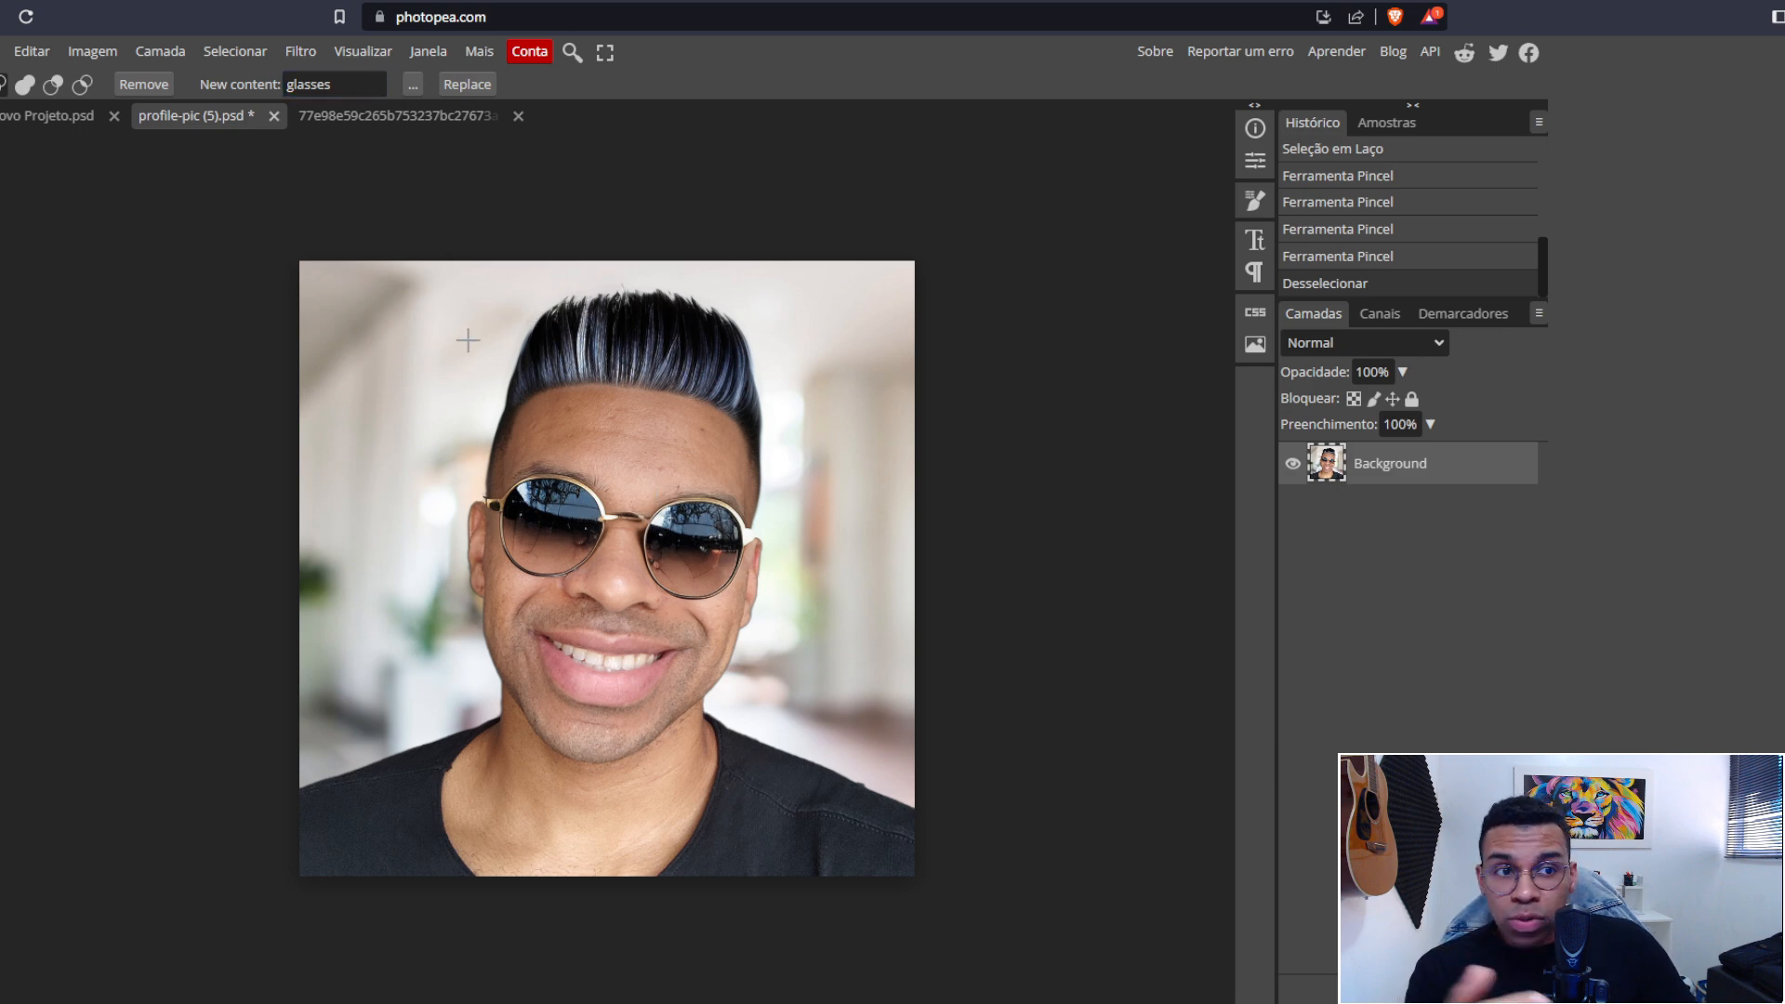
Outline the man's entire head with Magic Replace, set the new content to "robo", and generate three replacements of that area.
{"action": "mouse_move", "coordinate": [480, 332]}
{"action": "left_mouse_down"}
{"action": "mouse_move", "coordinate": [460, 362]}
{"action": "mouse_move", "coordinate": [443, 545]}
{"action": "mouse_move", "coordinate": [465, 720]}
{"action": "mouse_move", "coordinate": [547, 774]}
{"action": "mouse_move", "coordinate": [672, 768]}
{"action": "mouse_move", "coordinate": [751, 703]}
{"action": "mouse_move", "coordinate": [805, 594]}
{"action": "mouse_move", "coordinate": [772, 298]}
{"action": "mouse_move", "coordinate": [481, 312]}
{"action": "mouse_move", "coordinate": [460, 358]}
{"action": "left_mouse_up"}
{"action": "double_click", "coordinate": [367, 81]}
{"action": "type", "text": "robo"}
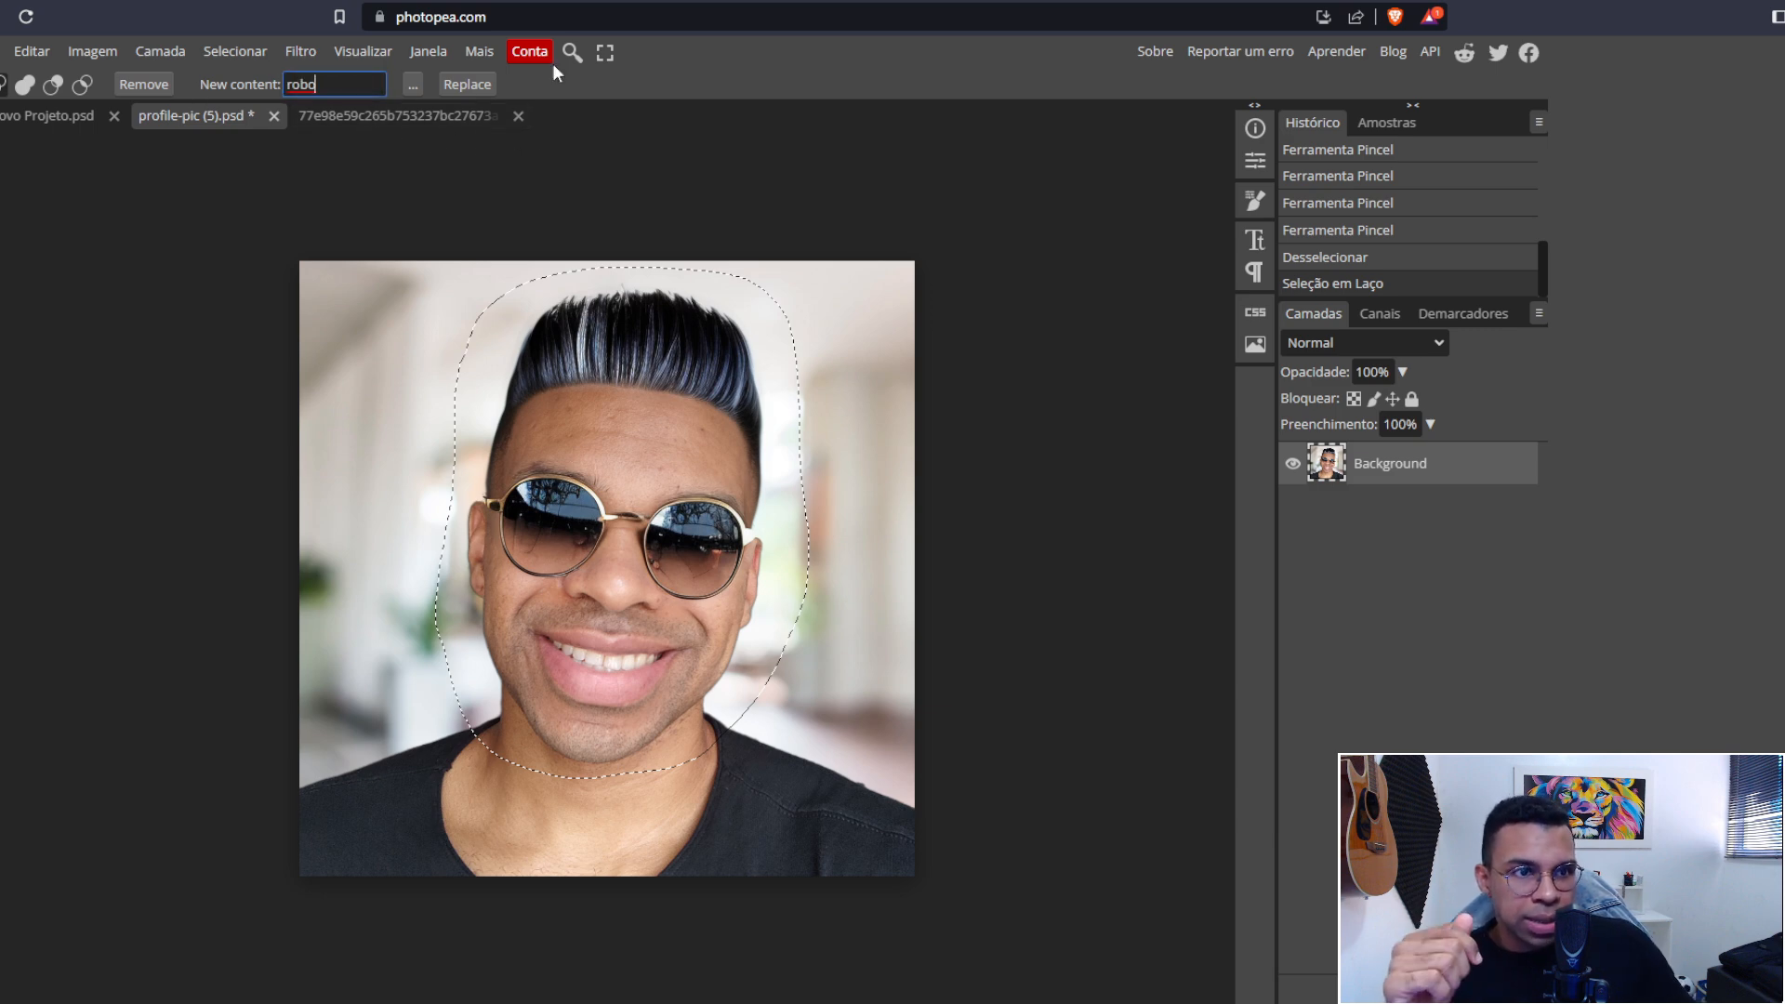
{"action": "left_click", "coordinate": [474, 82]}
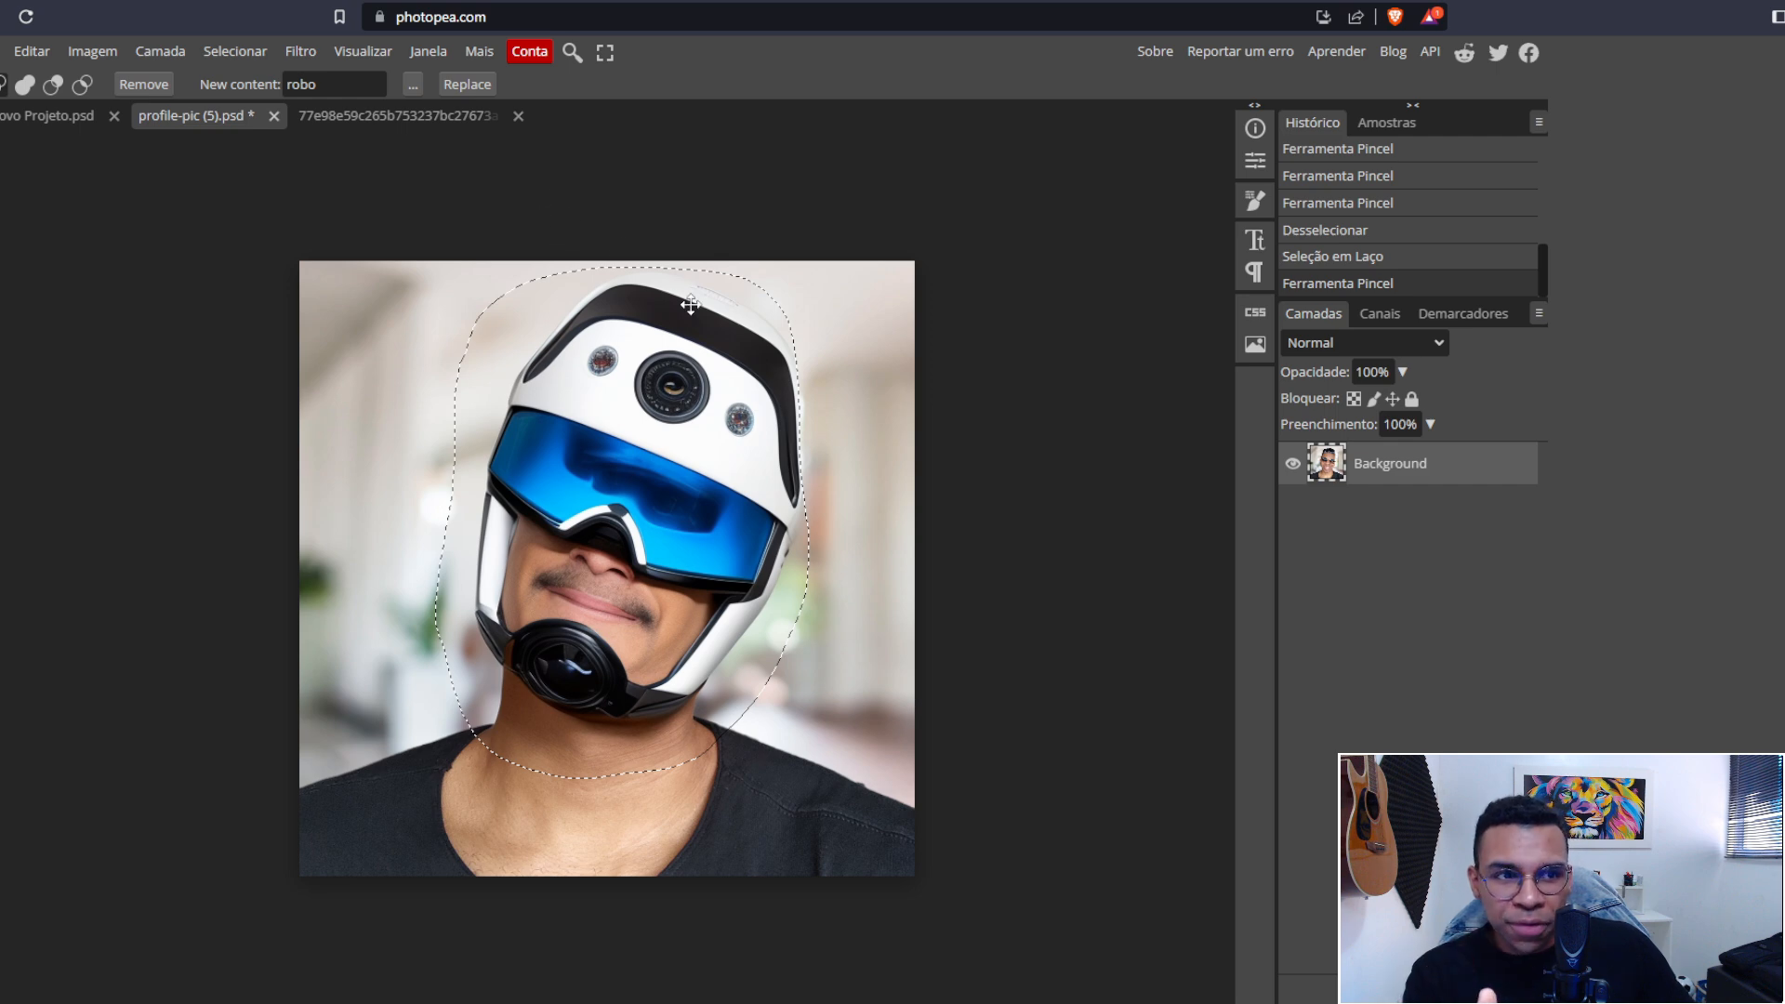
{"action": "left_click", "coordinate": [469, 85]}
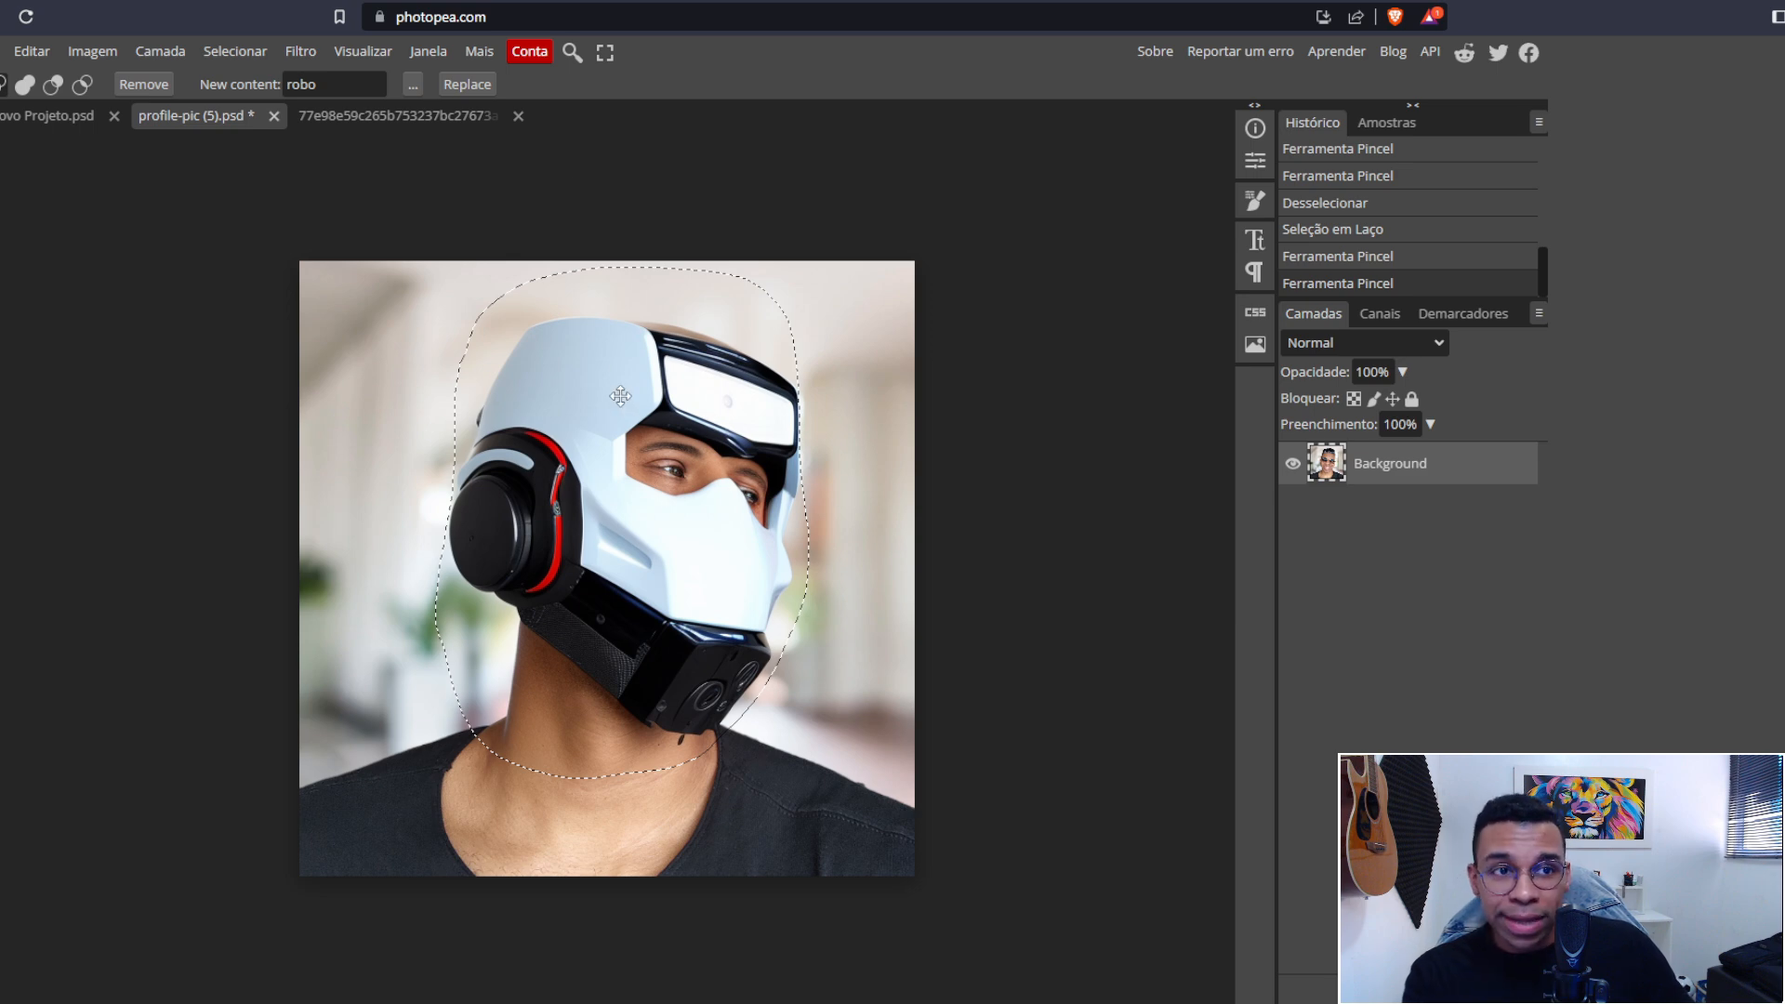
{"action": "left_click", "coordinate": [465, 85]}
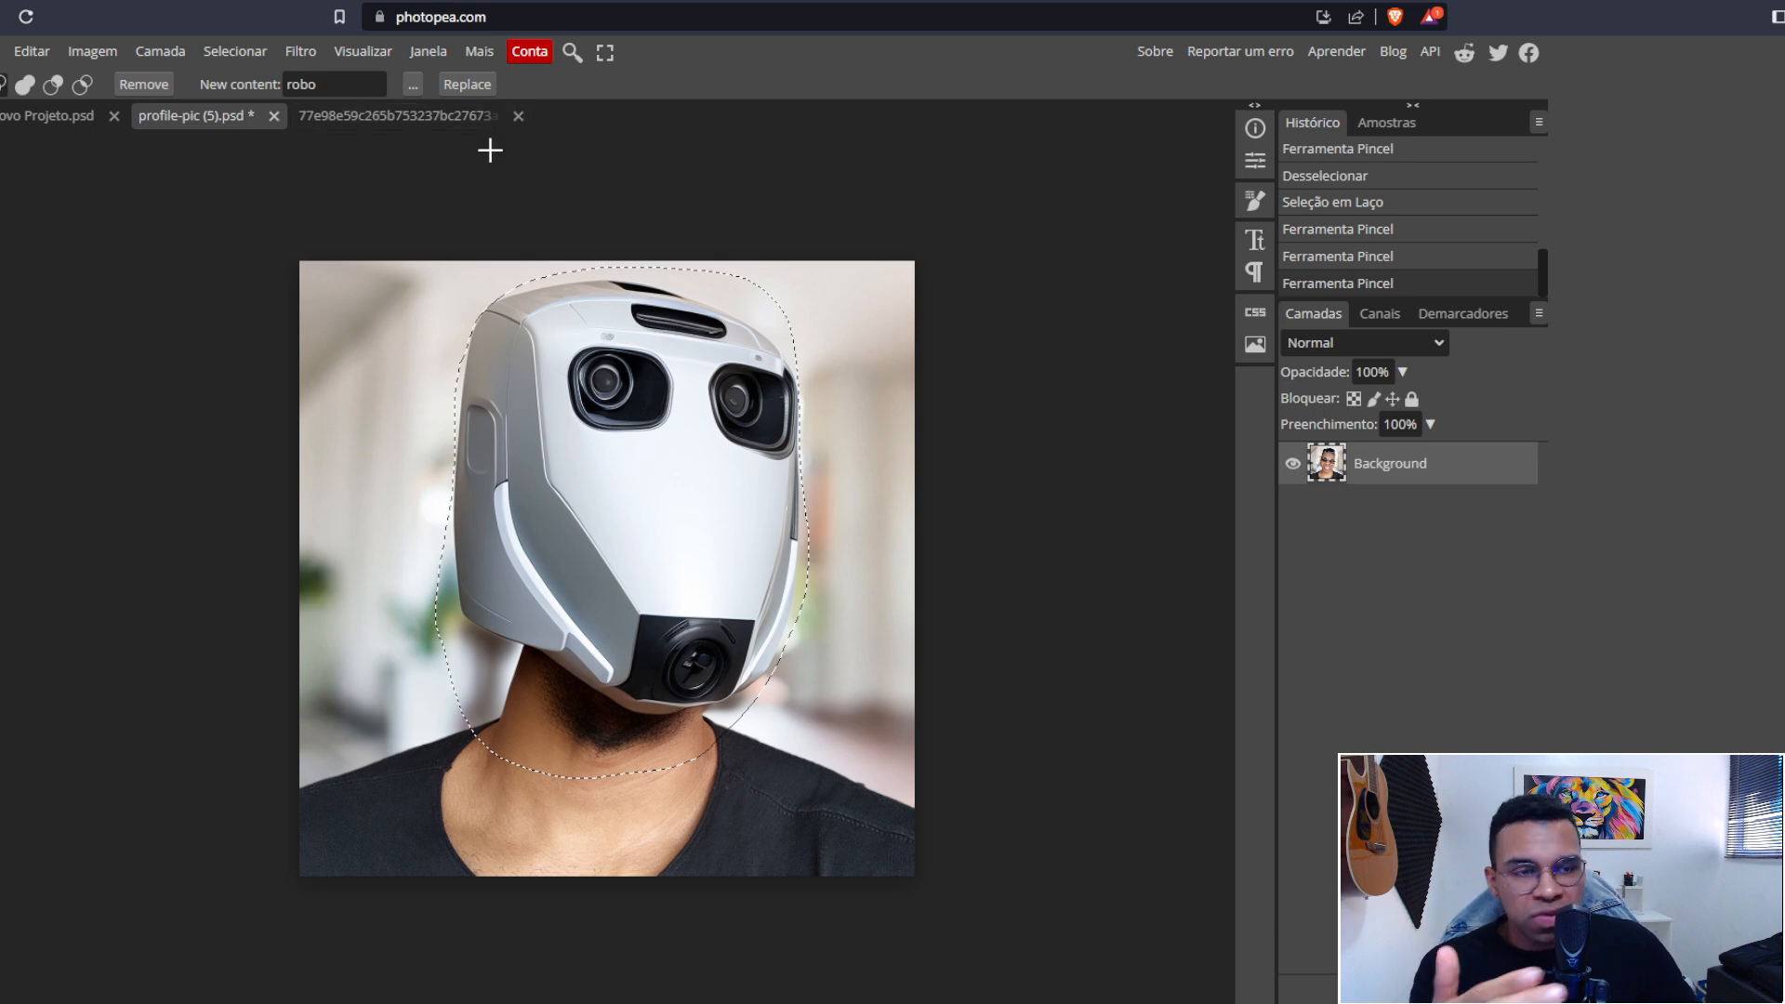
Undo the three "robo" replacements of the man's head.
{"action": "key", "text": "ctrl+z"}
{"action": "key", "text": "ctrl+z"}
{"action": "key", "text": "ctrl+z"}
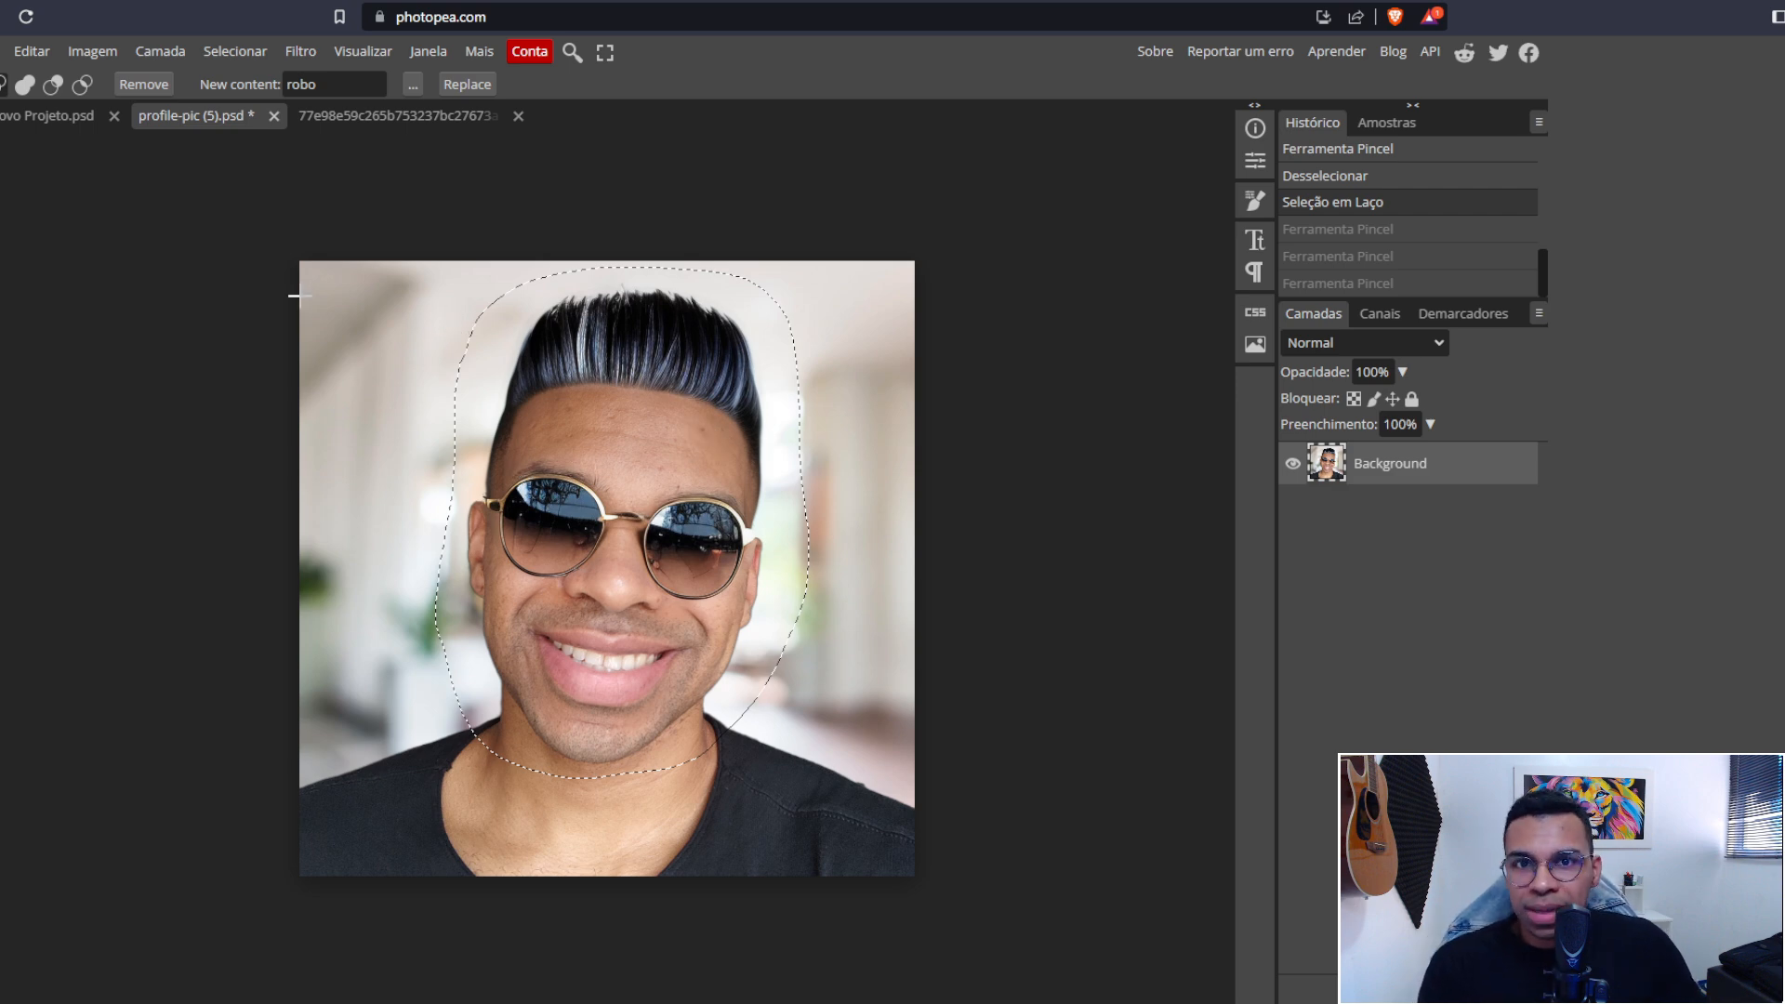
Look through the available export formats, close the list without exporting, and deselect the head area.
{"action": "left_click", "coordinate": [2, 52]}
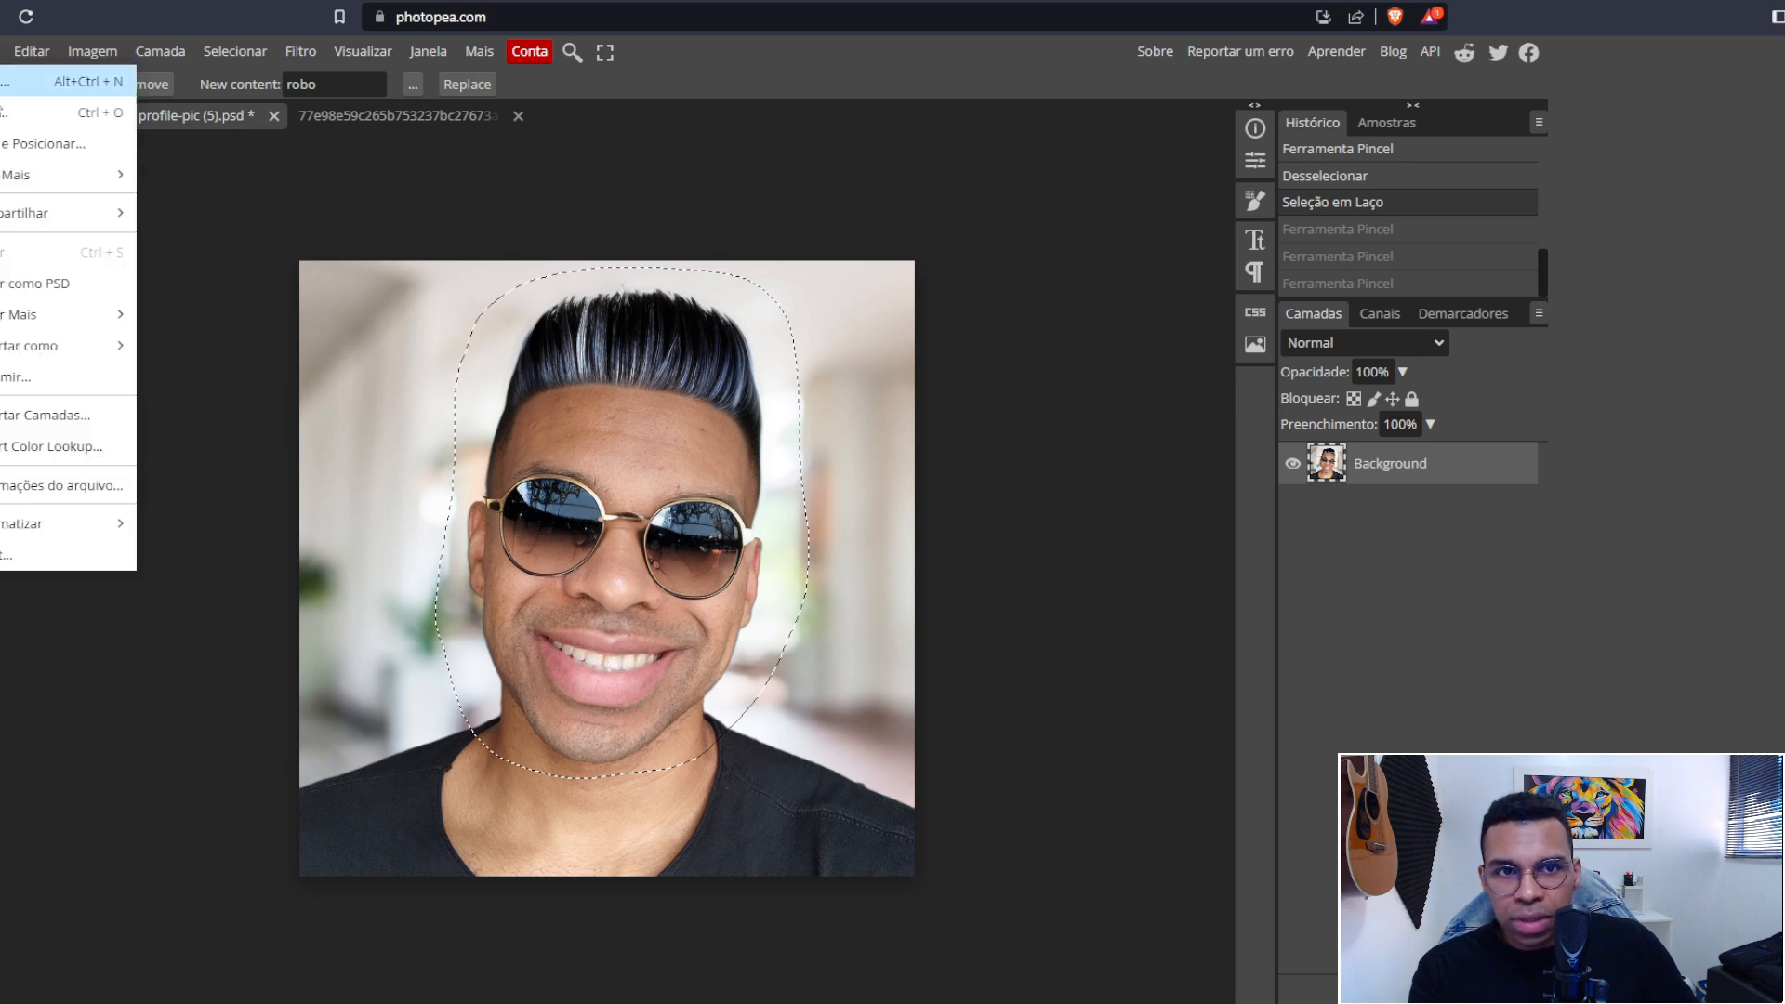
{"action": "mouse_move", "coordinate": [102, 359]}
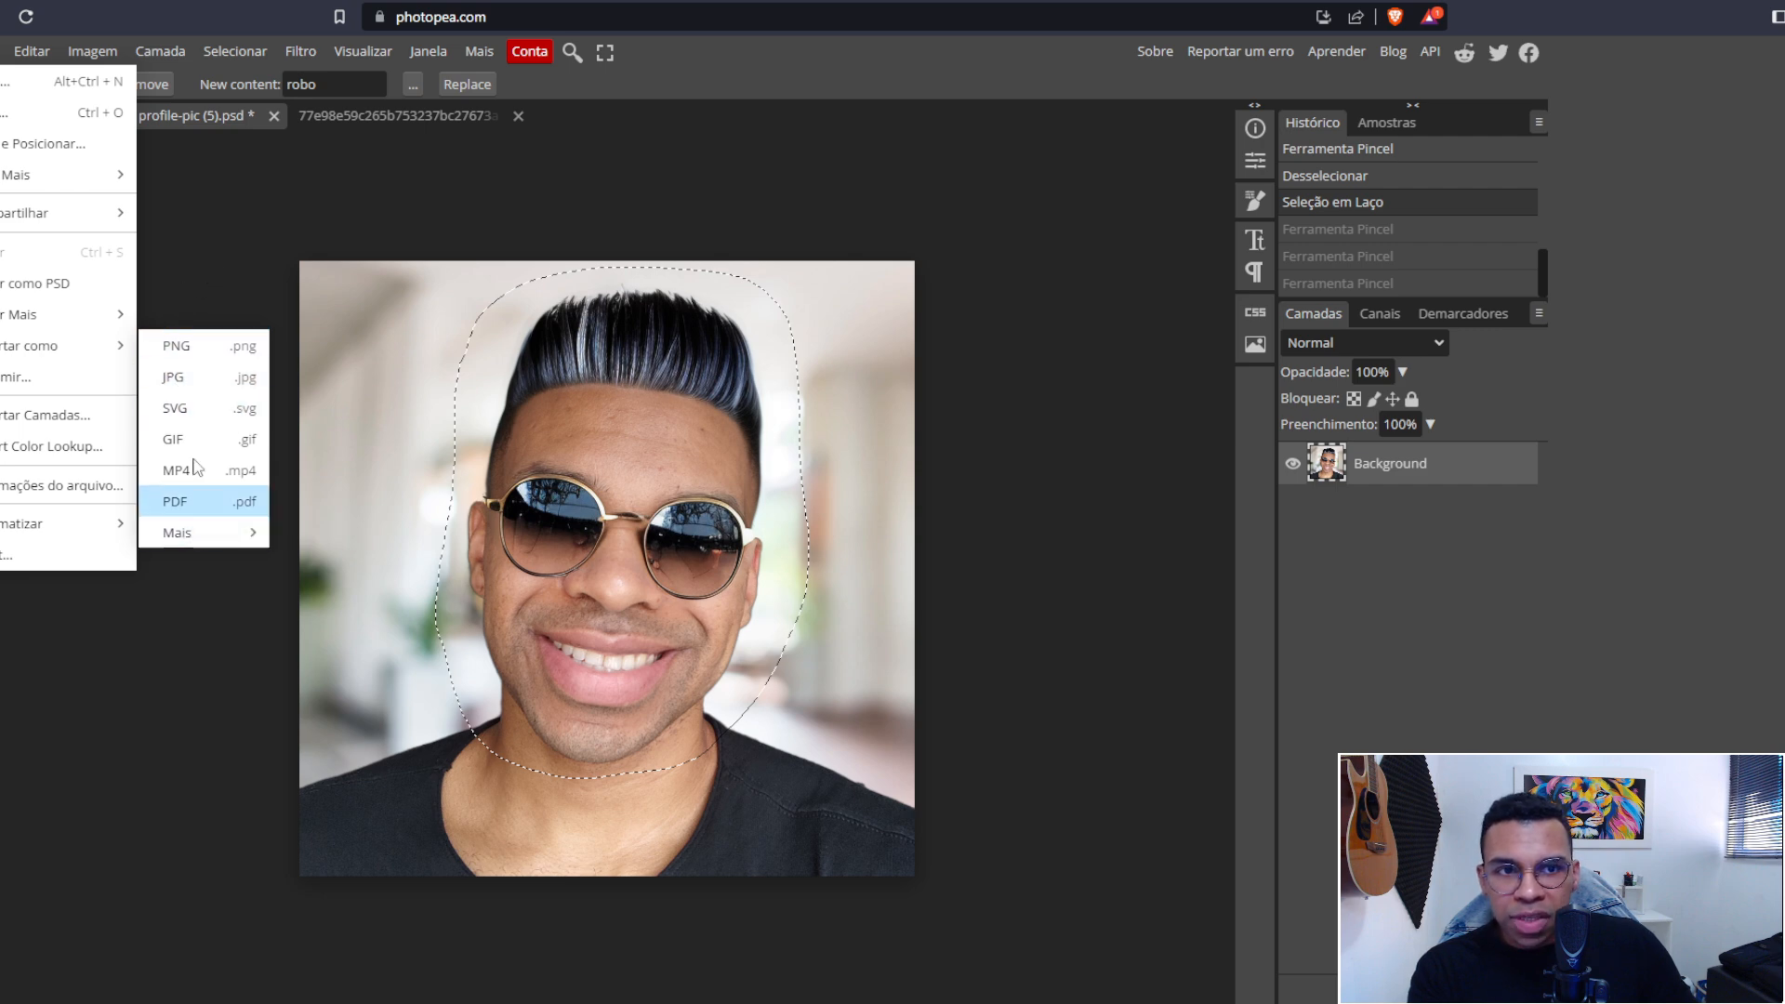
{"action": "left_click", "coordinate": [198, 274]}
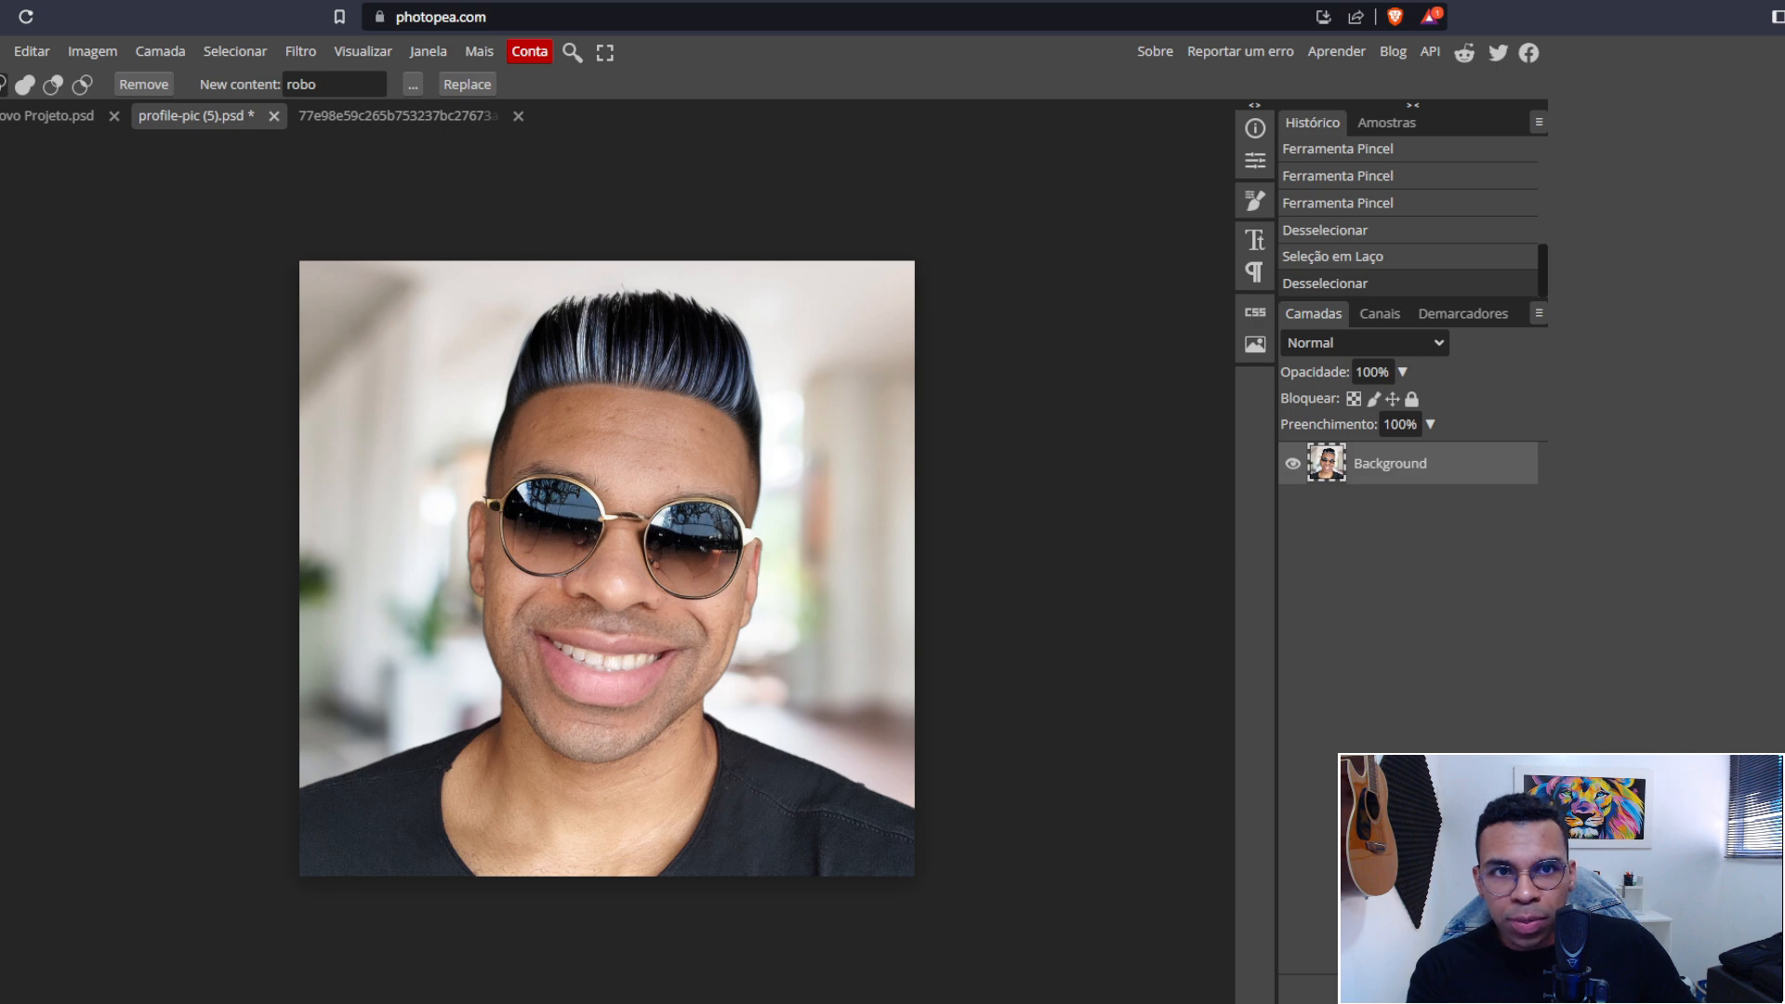
Open the forest path photo as a new document.
{"action": "left_click", "coordinate": [2, 52]}
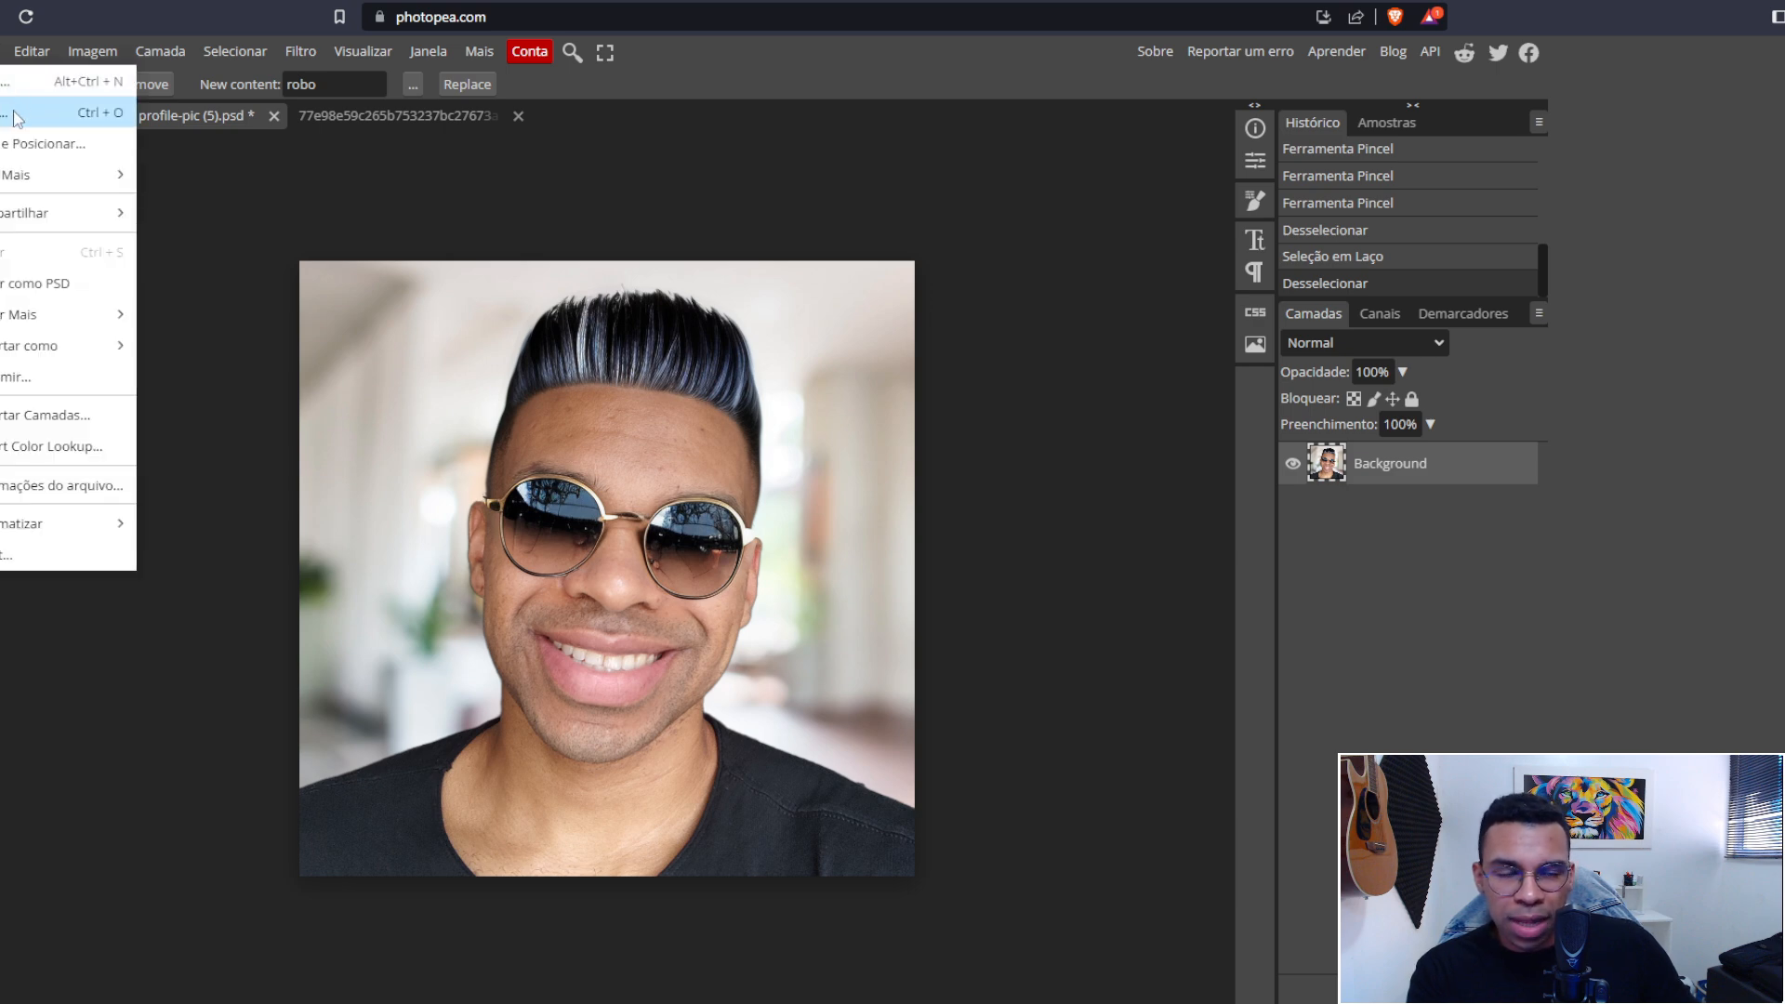
{"action": "left_click", "coordinate": [18, 111]}
{"action": "double_click", "coordinate": [561, 169]}
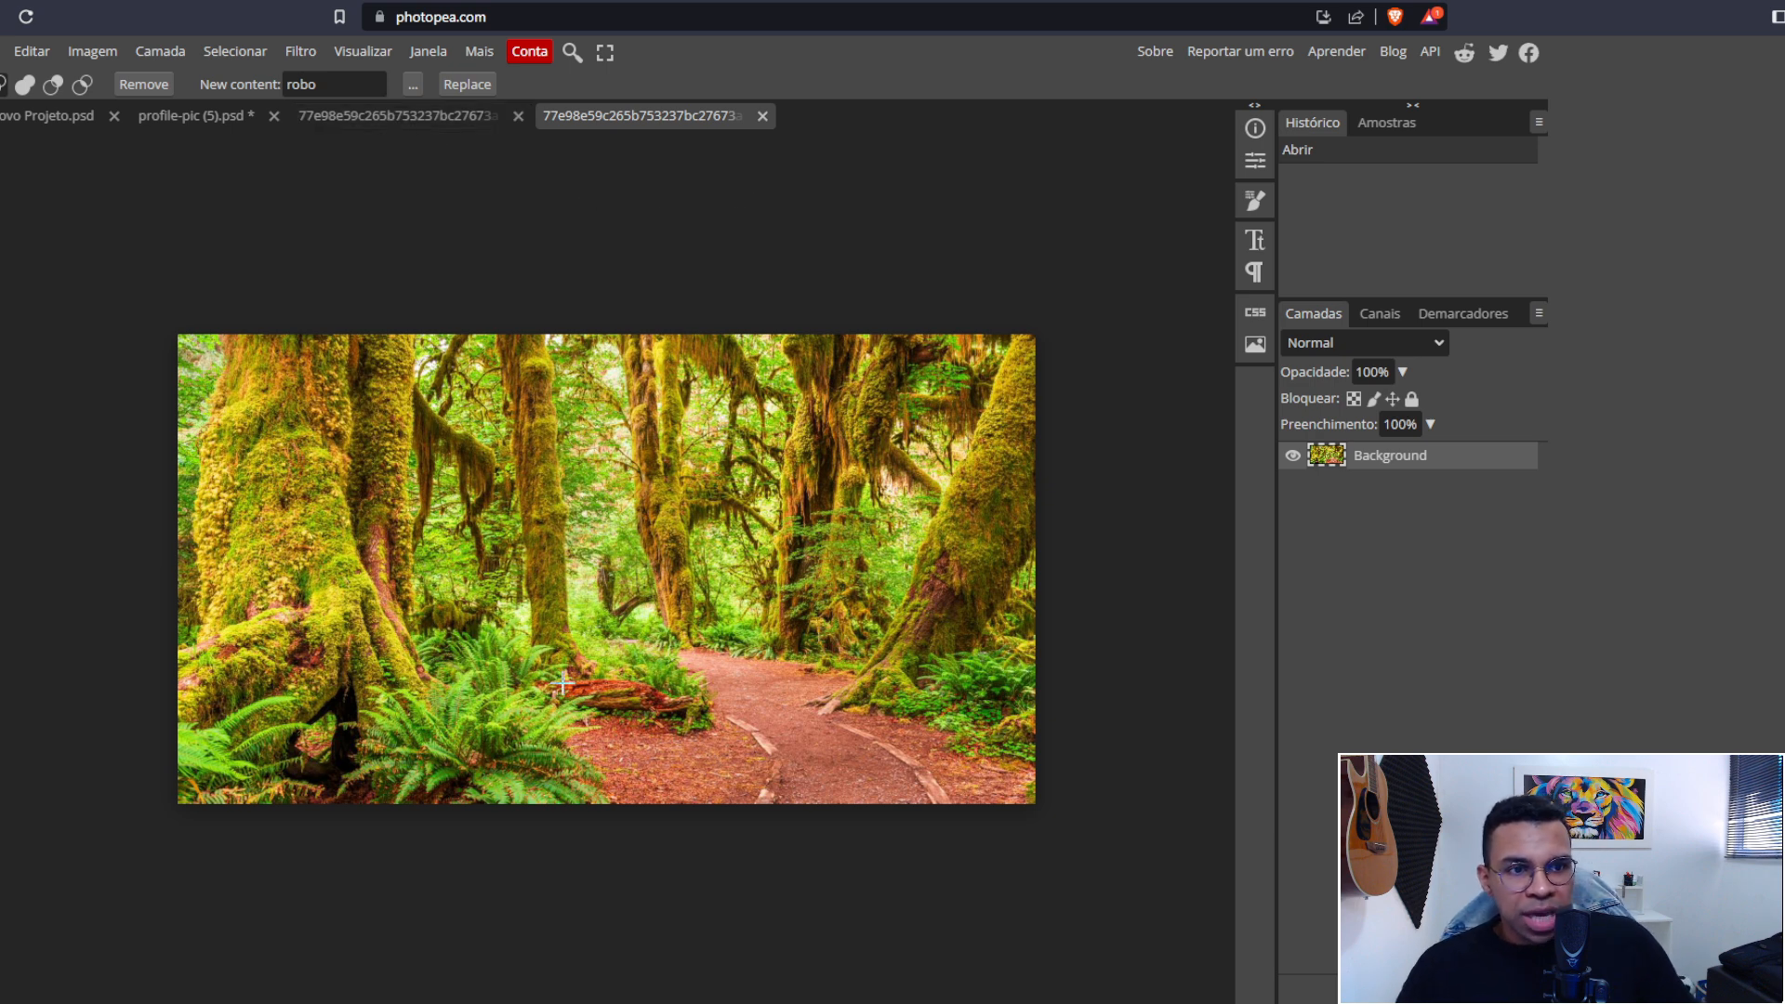
Outline an area spanning the ferns and the path's left side, then copy "bear", the English translation of "urso", from Google Translate.
{"action": "mouse_move", "coordinate": [542, 535]}
{"action": "left_mouse_down"}
{"action": "mouse_move", "coordinate": [480, 619]}
{"action": "mouse_move", "coordinate": [513, 725]}
{"action": "mouse_move", "coordinate": [677, 798]}
{"action": "mouse_move", "coordinate": [755, 744]}
{"action": "left_mouse_up"}
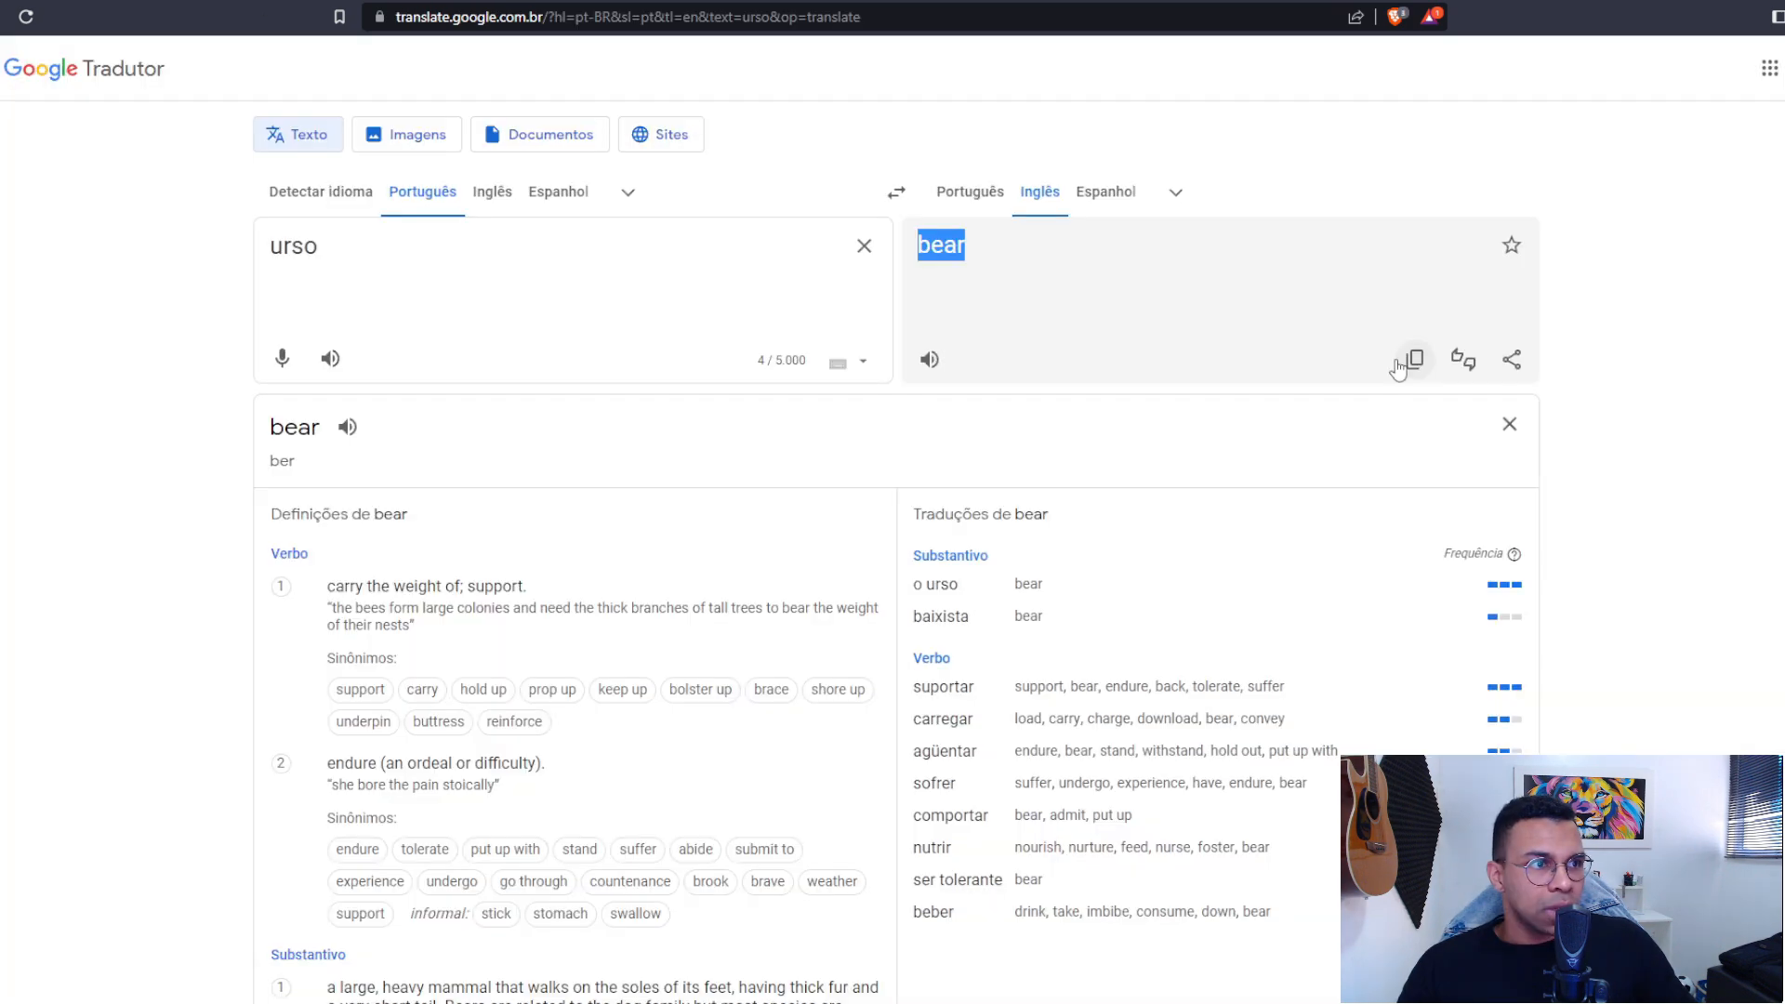
{"action": "left_click", "coordinate": [1400, 363]}
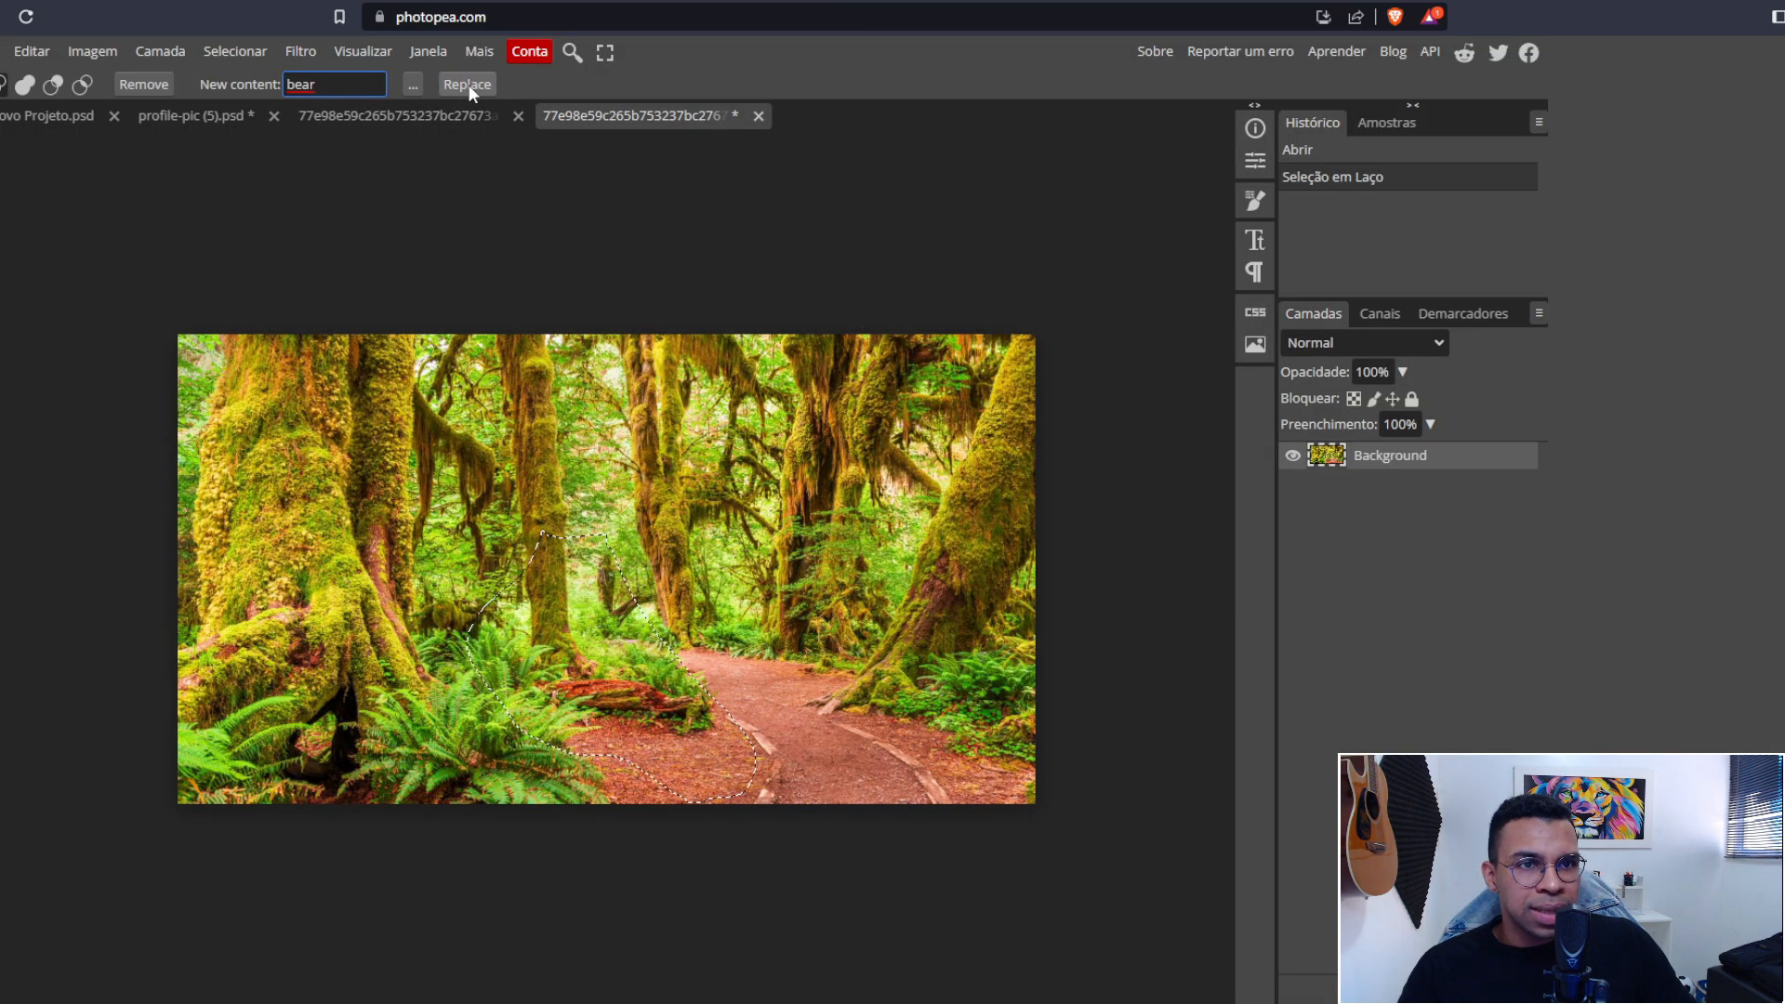
Back in Photopea, set the new content to "bear", replace the selected forest area three times, and deselect.
{"action": "left_click", "coordinate": [469, 85]}
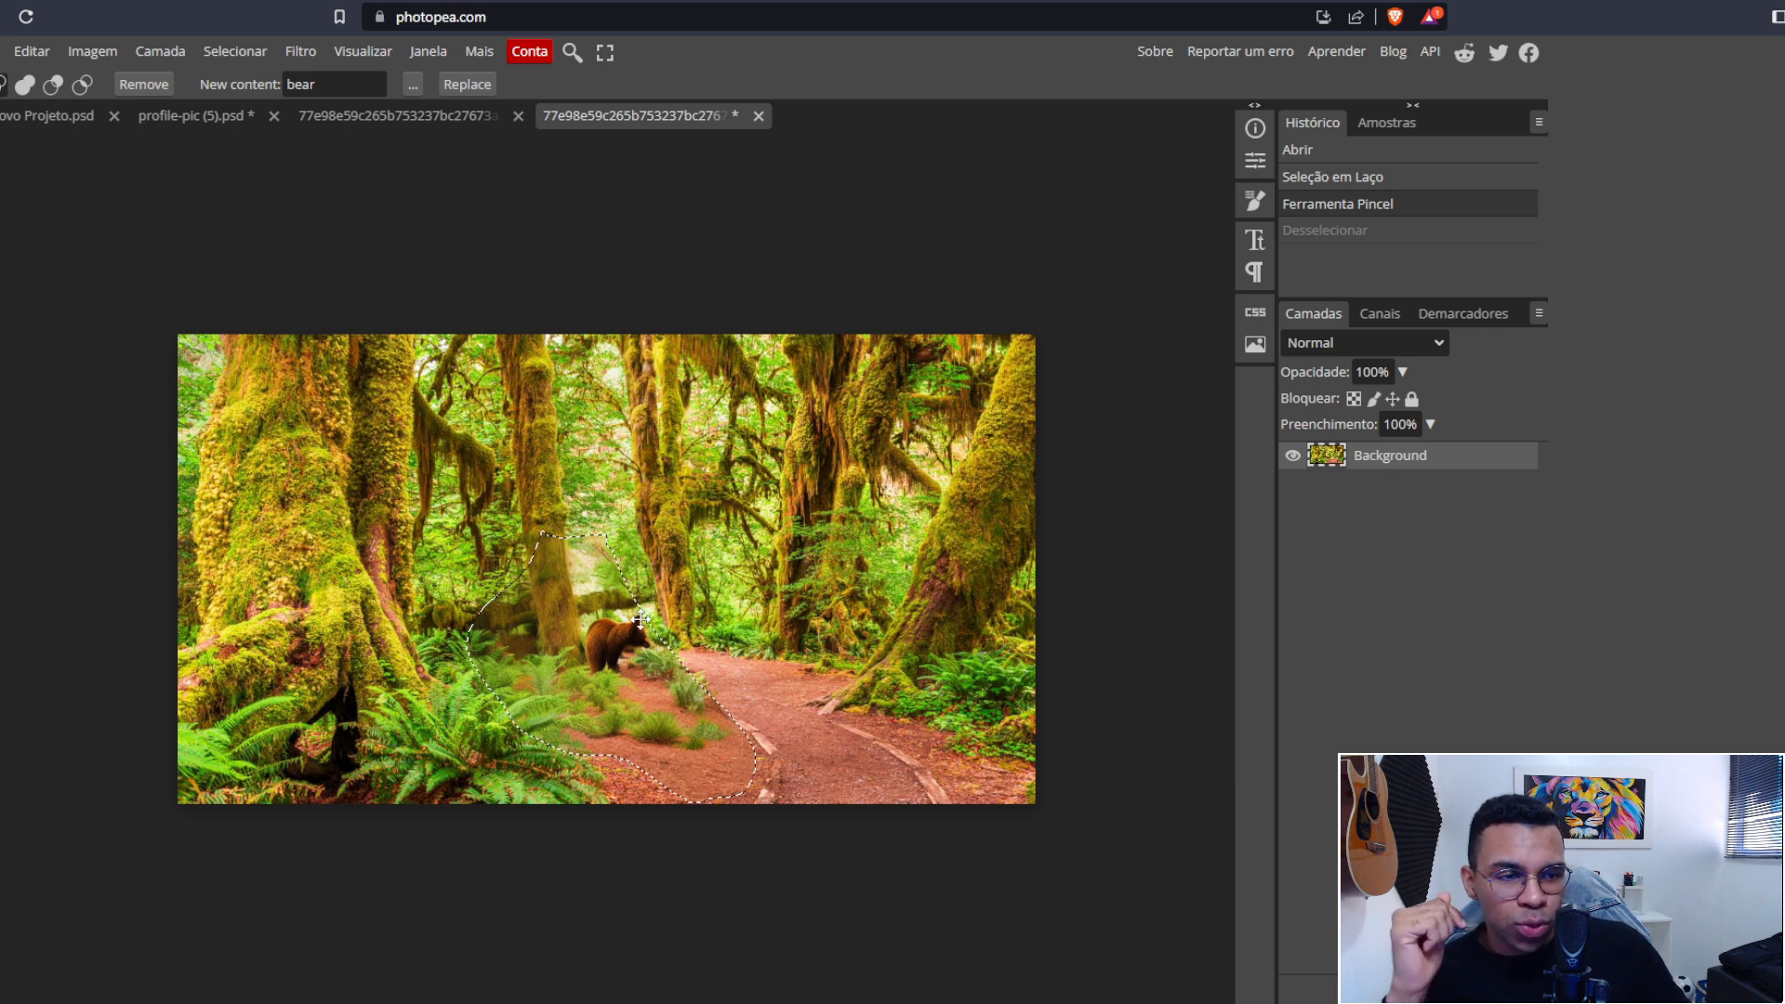
{"action": "left_click", "coordinate": [469, 86]}
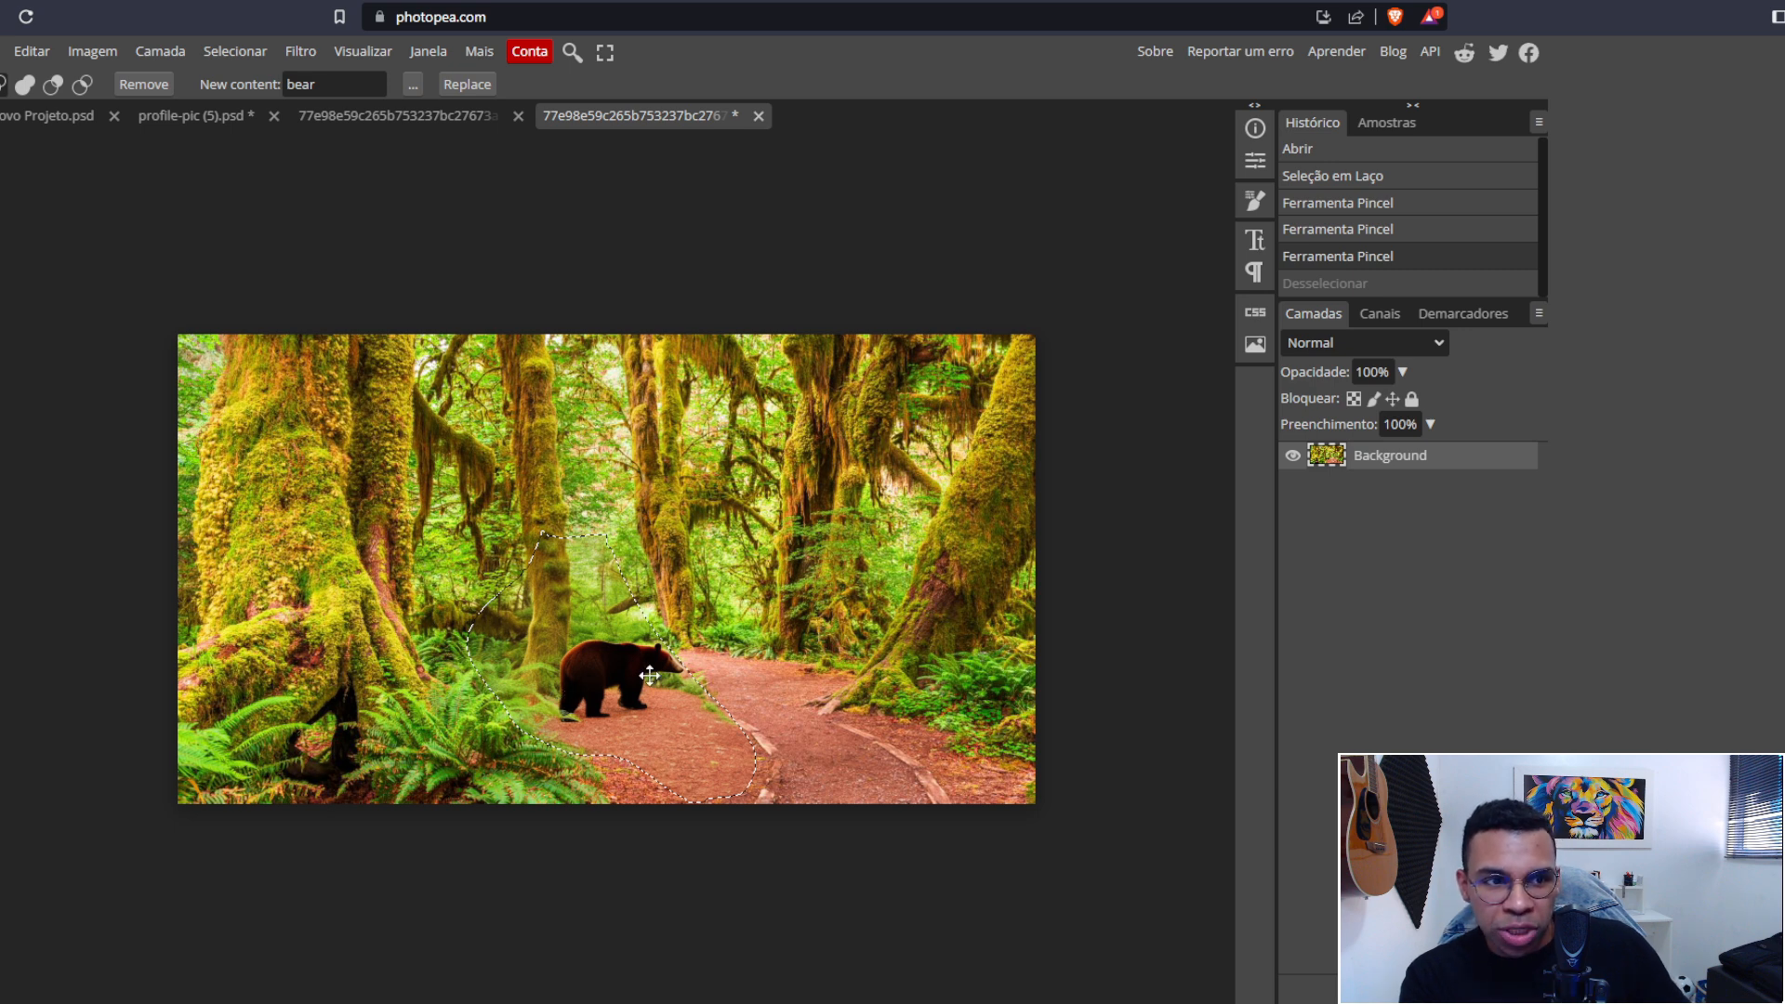
{"action": "key", "text": "ctrl+d"}
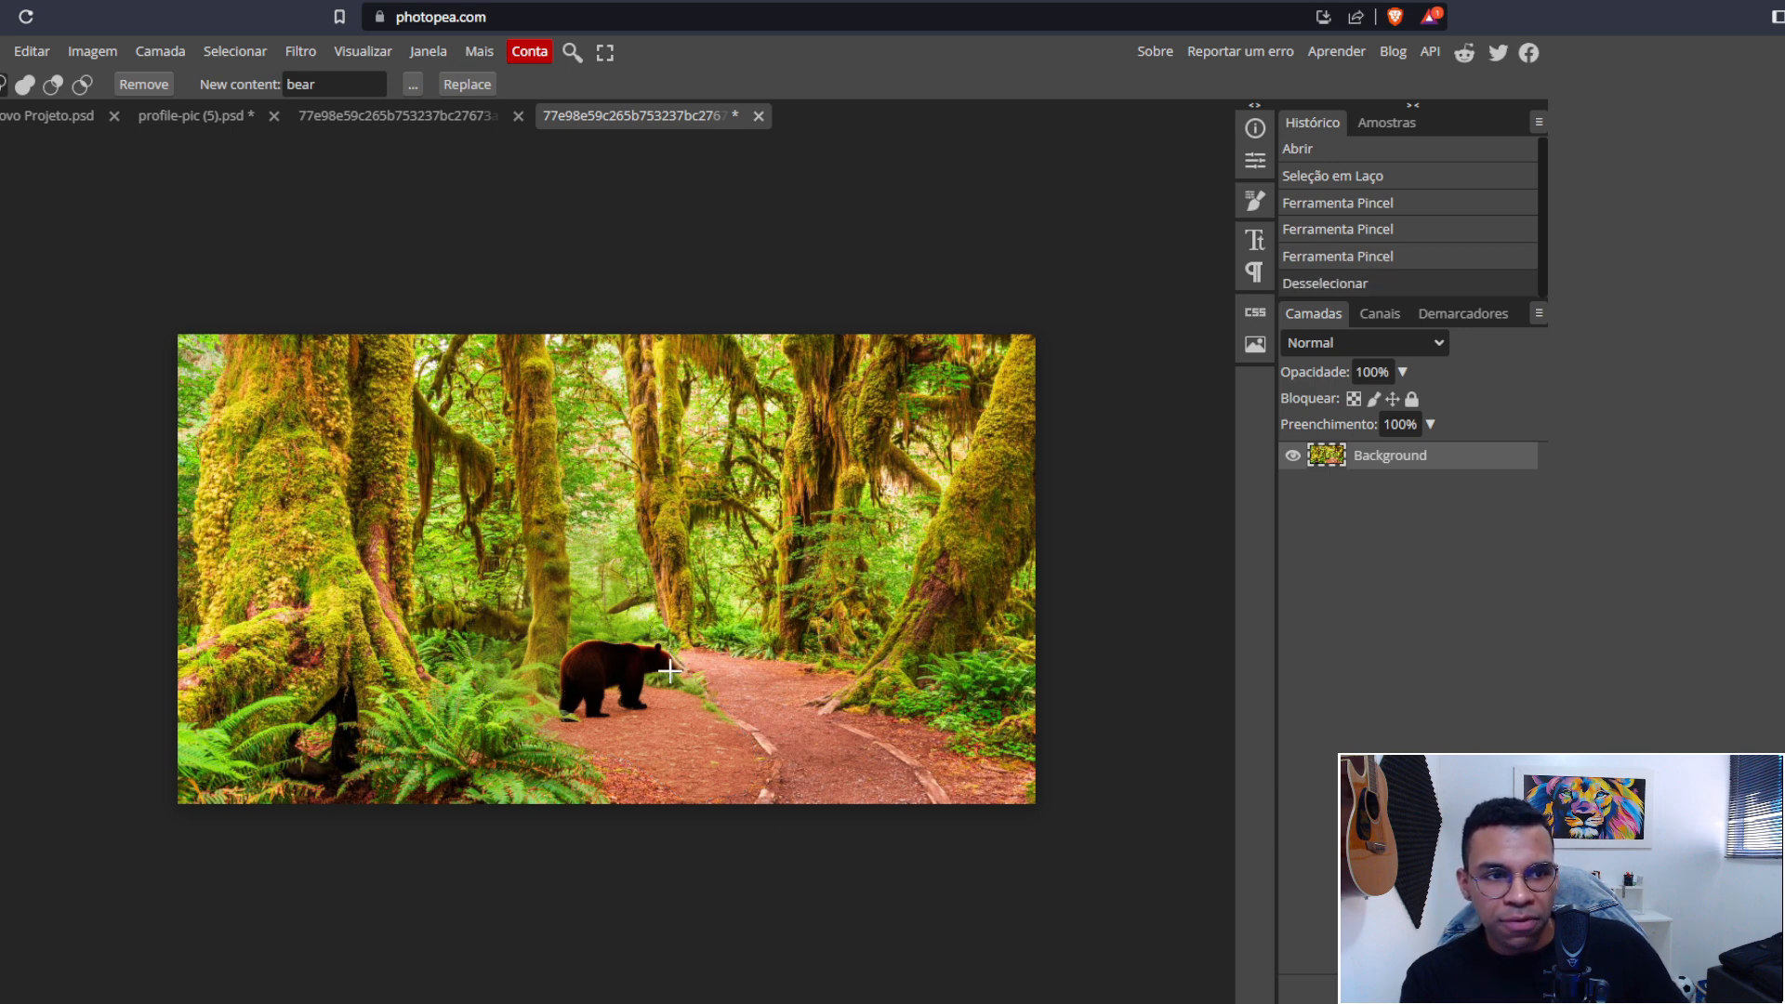